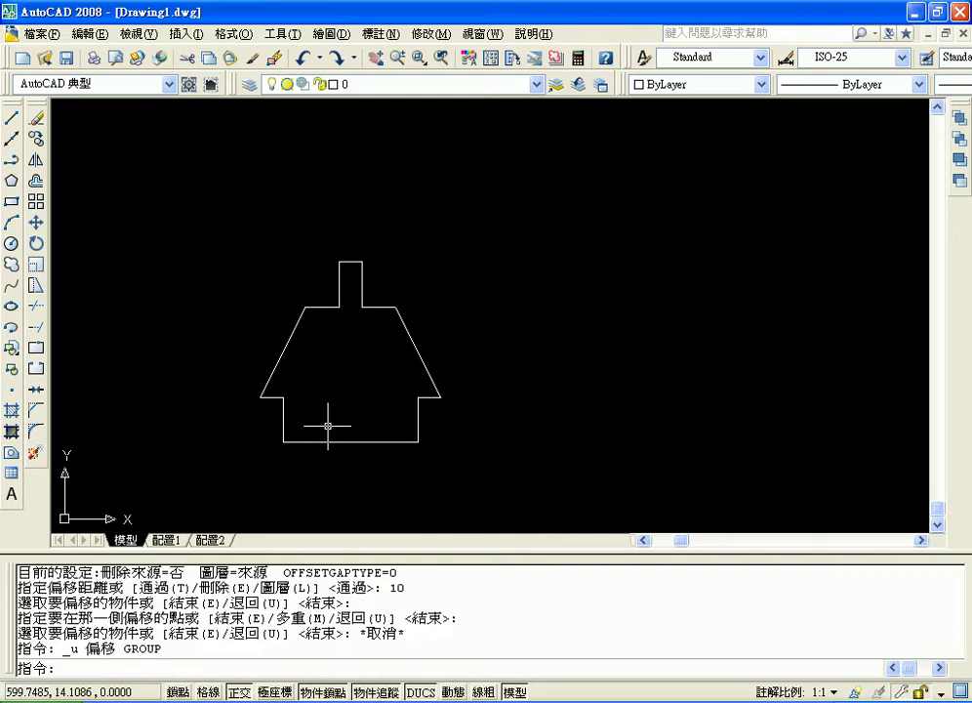
Zoom in and pan so the house outline fills the drawing area
left_click(13, 118)
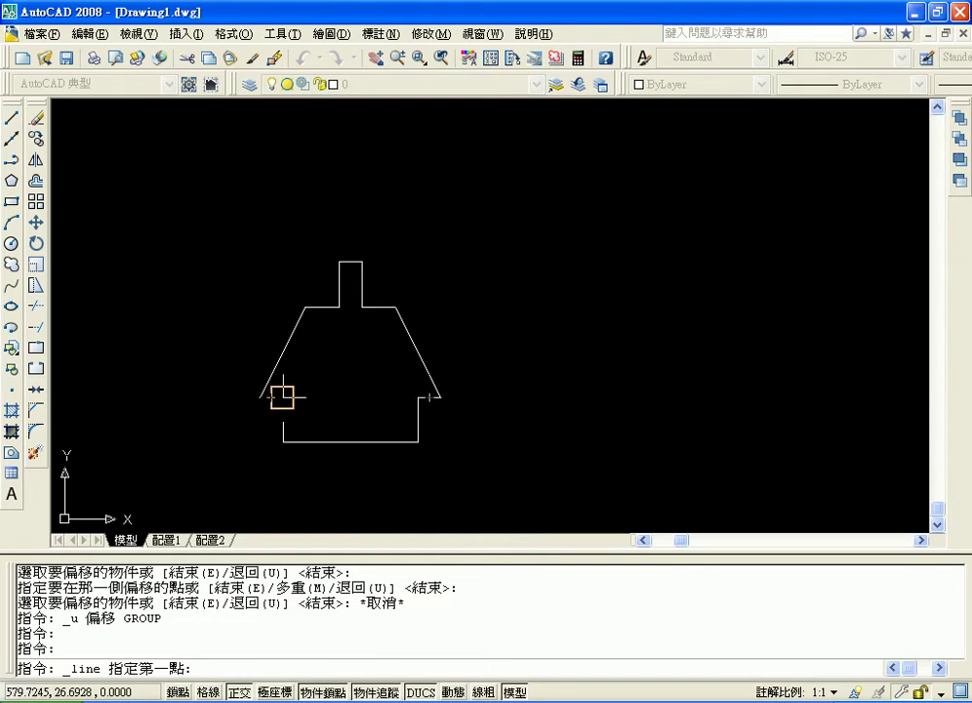
scroll(419, 395, "up", 3)
scroll(418, 394, "up", 2)
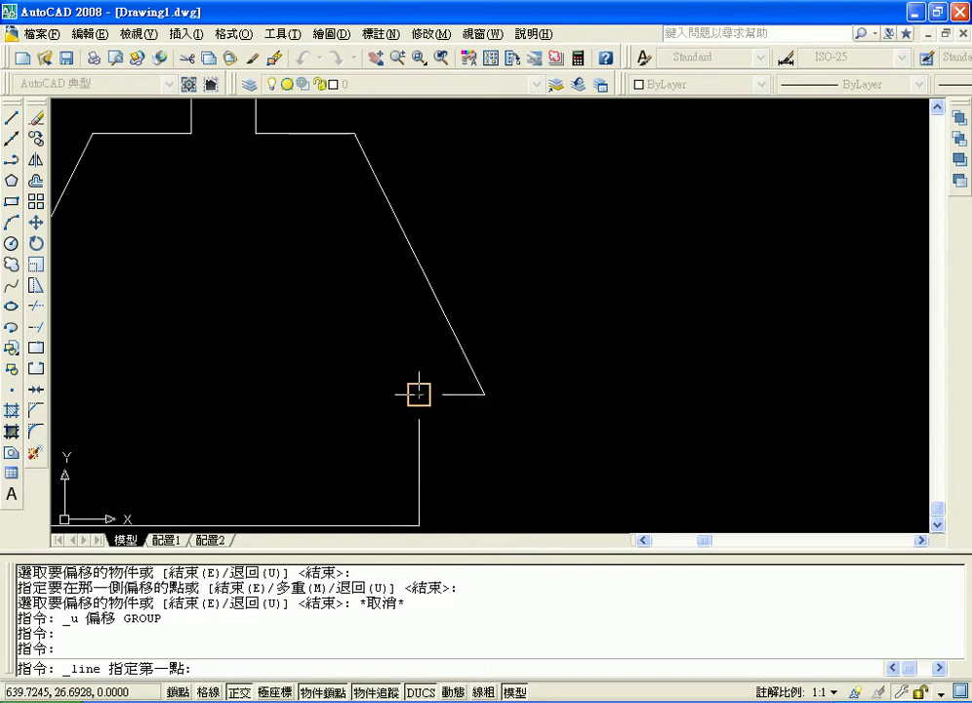
middle_click_drag(354, 373, 540, 347)
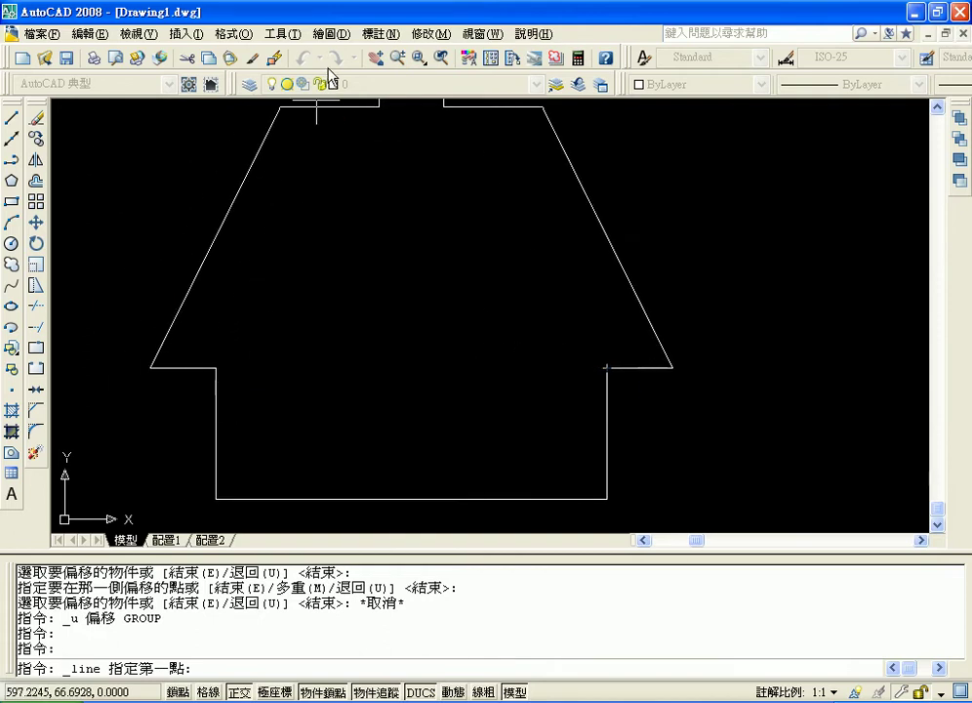
Adjust the AutoSnap marker size on the Drafting tab of Options and confirm
left_click(283, 33)
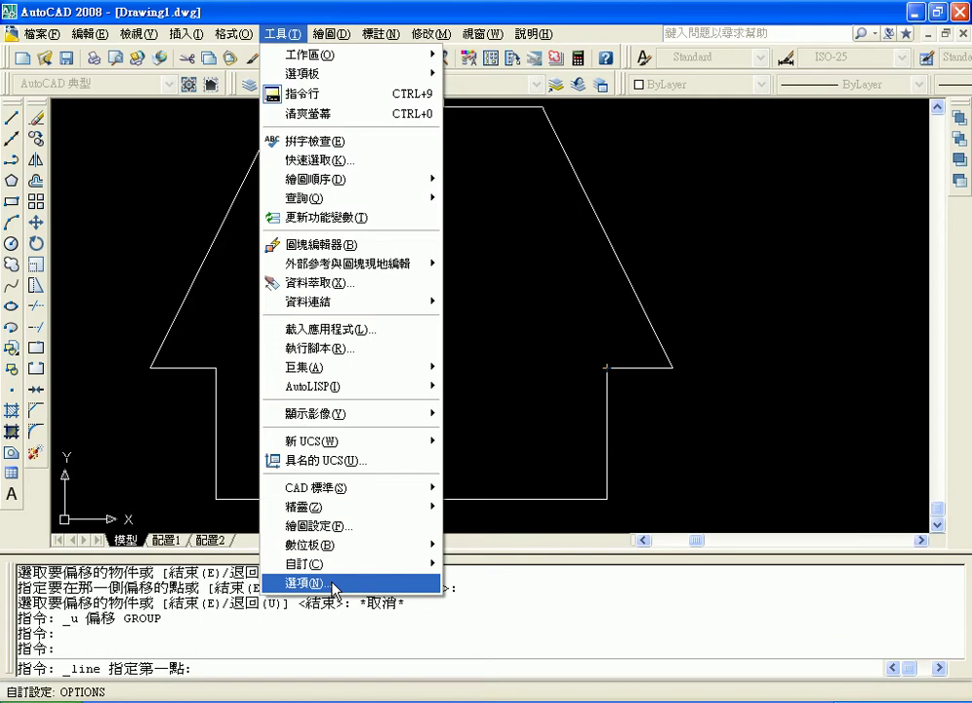
left_click(335, 584)
mouse_move(376, 405)
left_mouse_down()
mouse_move(322, 405)
mouse_move(376, 405)
left_mouse_up()
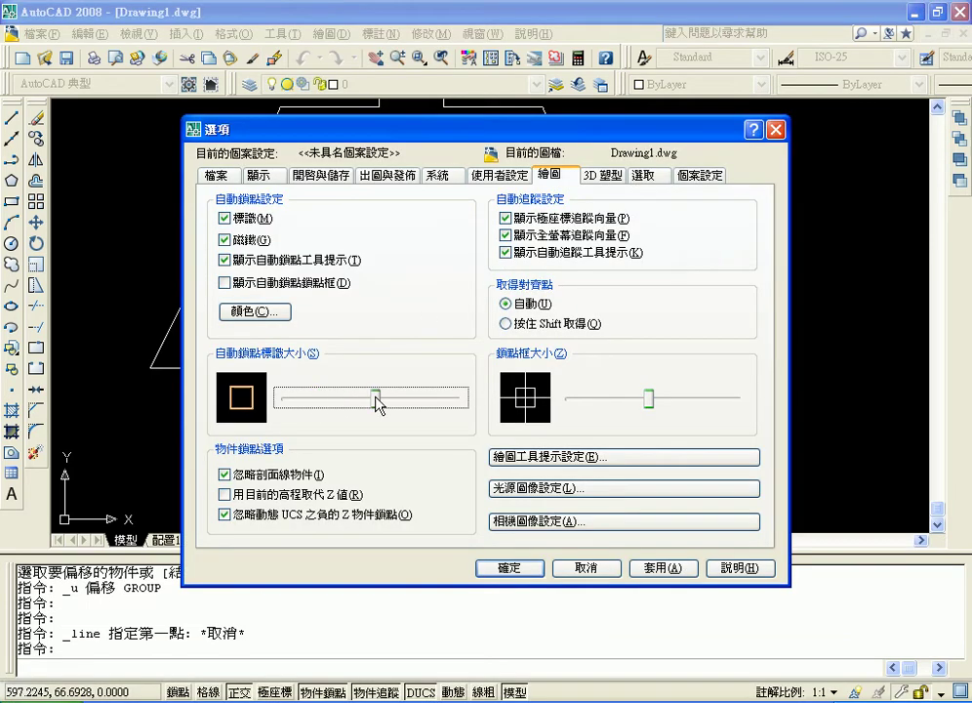
left_click(506, 568)
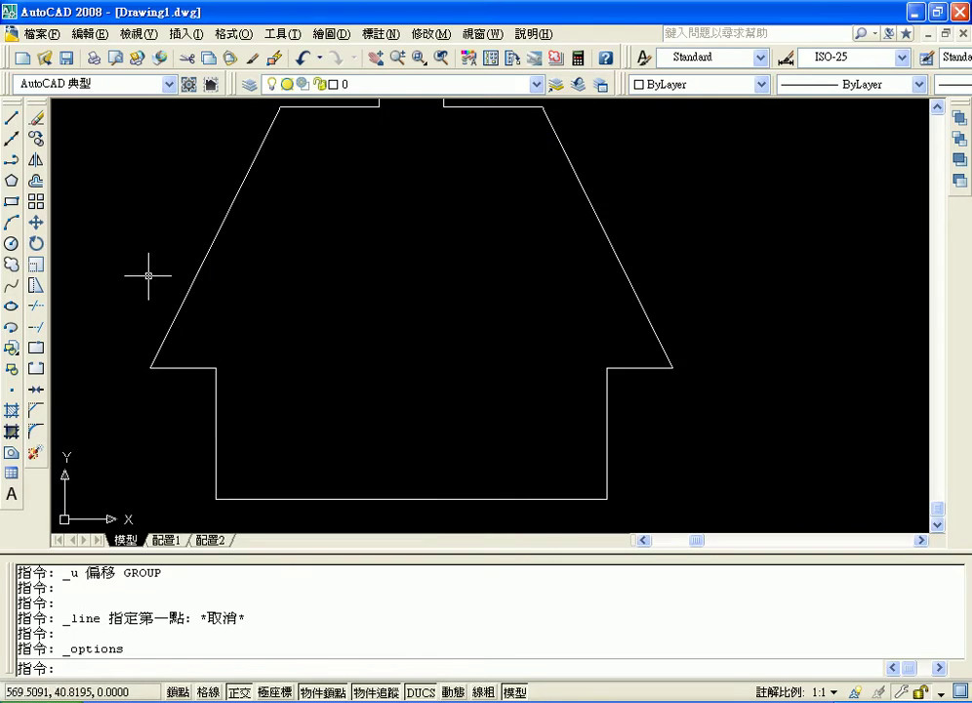
Draw a horizontal line from the left wall-top corner to the right wall-top corner
left_click(11, 117)
left_click(215, 368)
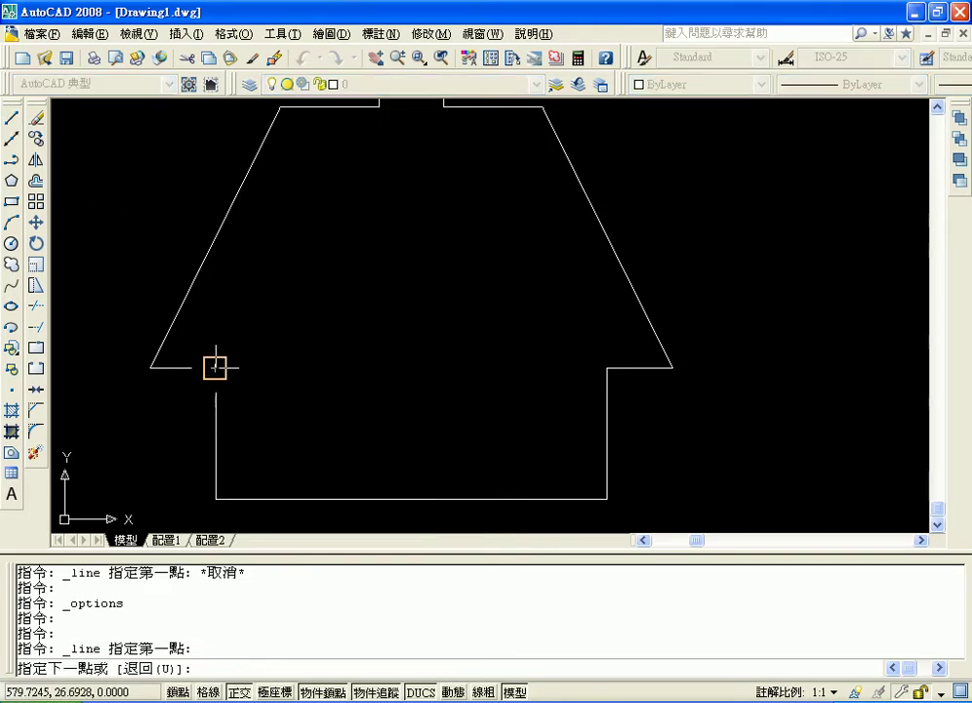
left_click(608, 368)
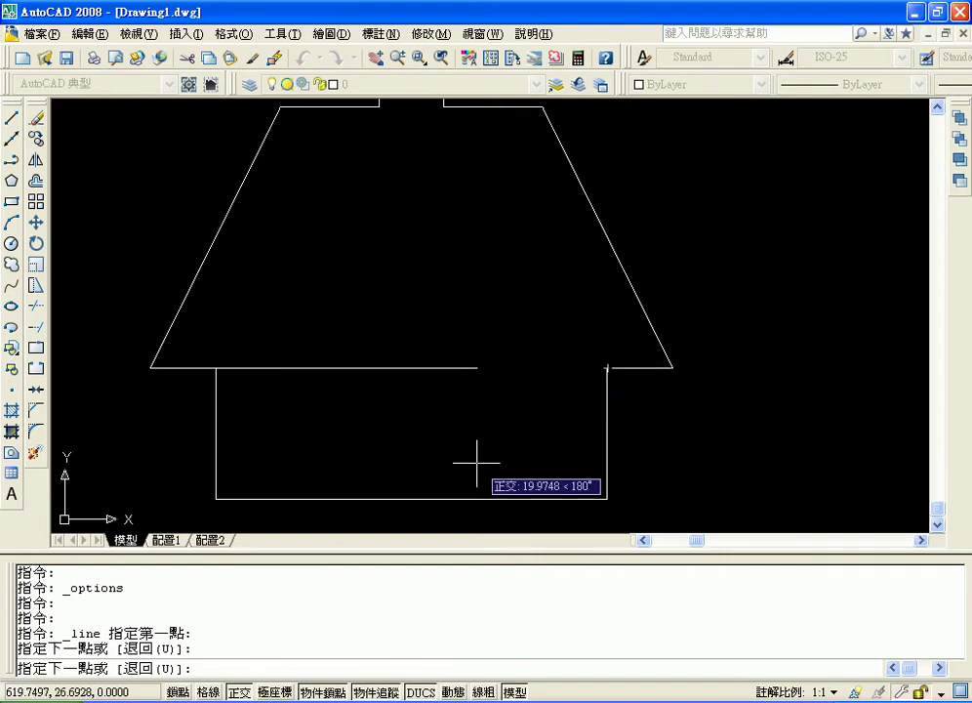
key("Return")
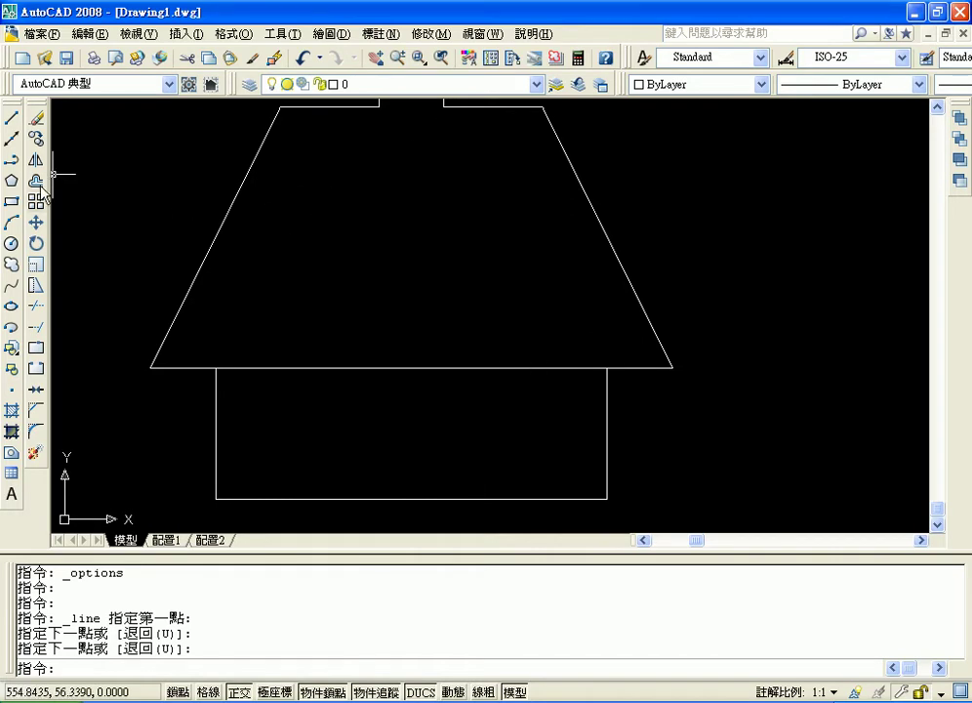
Draw a small square window rectangle in the upper-left roof area
left_click(12, 202)
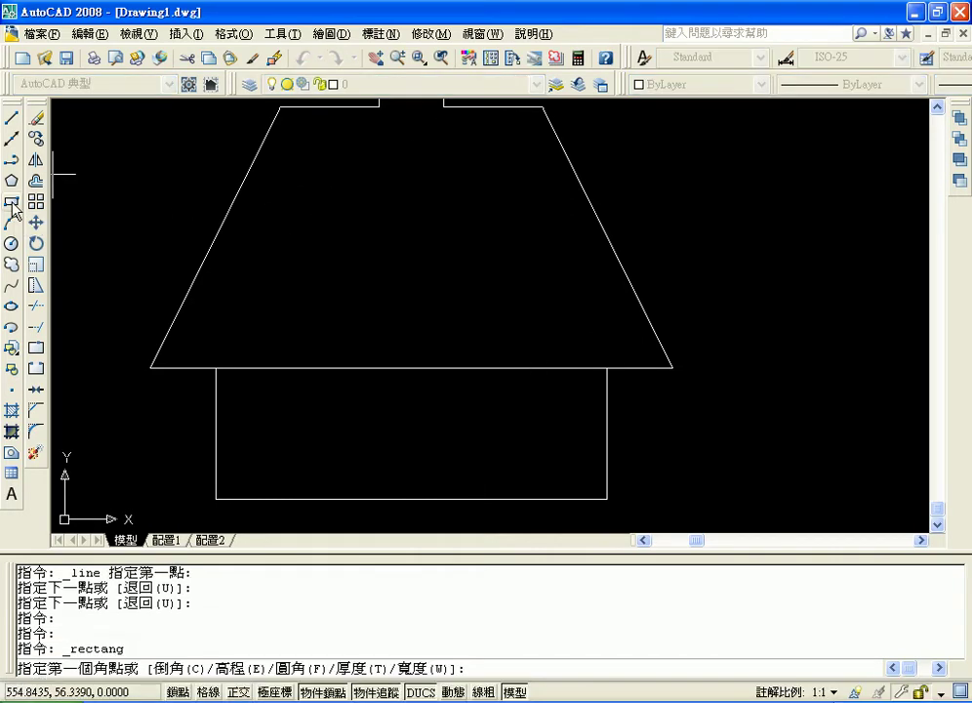
left_click(291, 210)
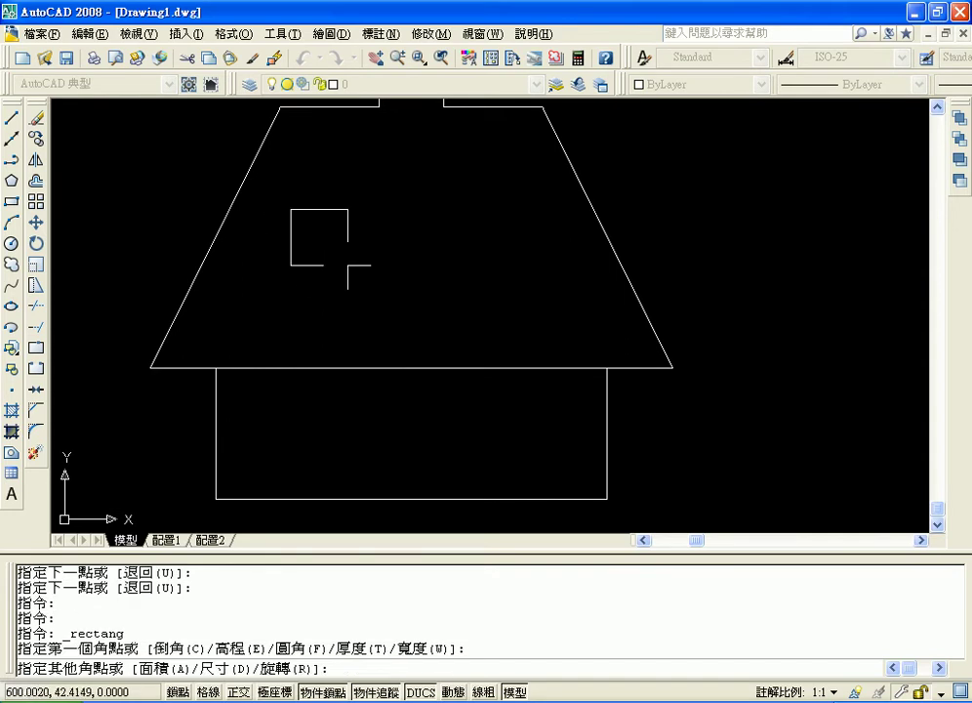
left_click(351, 264)
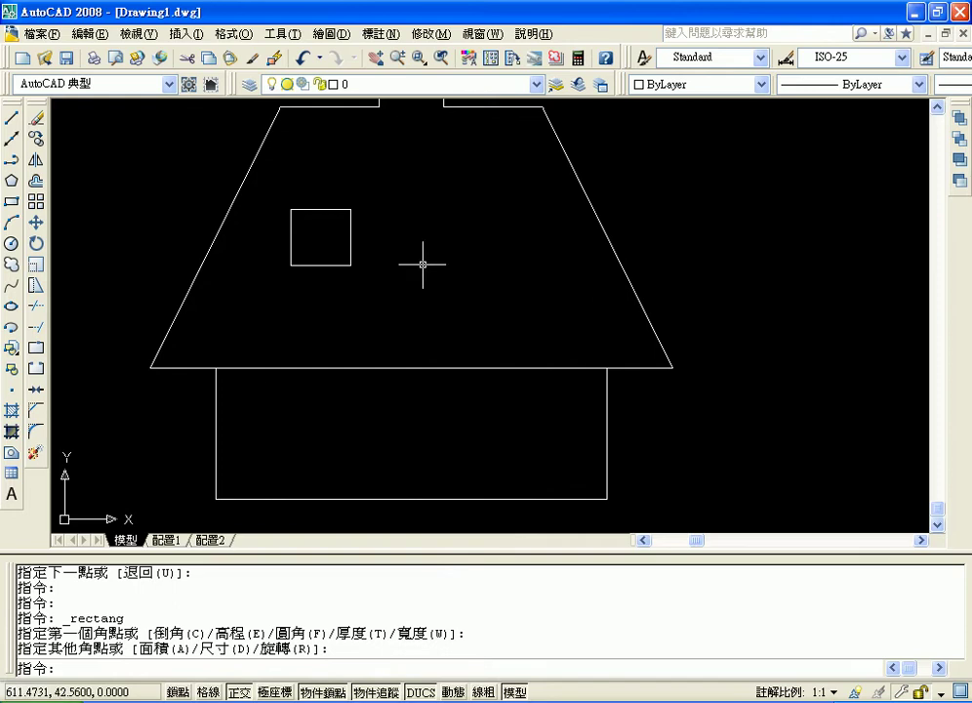
Draw a second rectangle on the right, then select and delete it
left_click(12, 201)
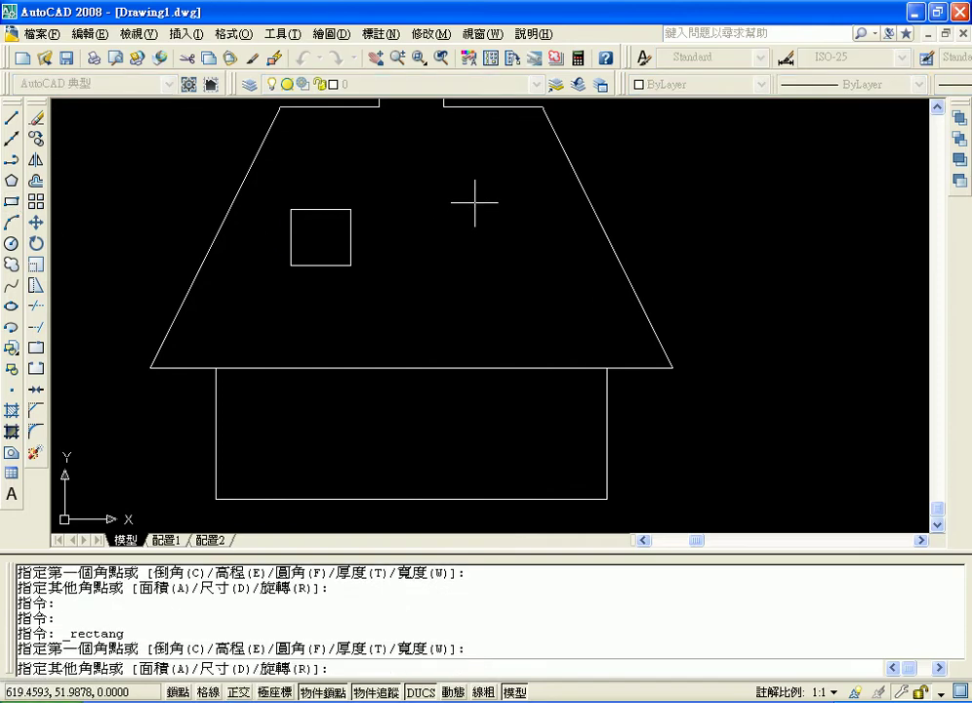
left_click(542, 259)
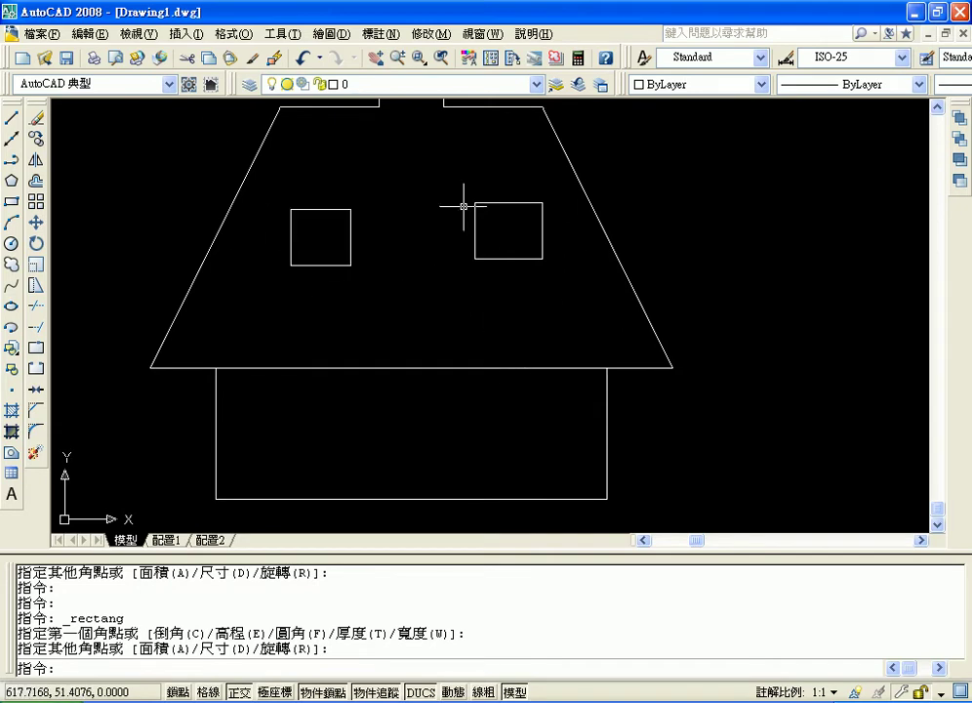
left_click(439, 181)
left_click(543, 282)
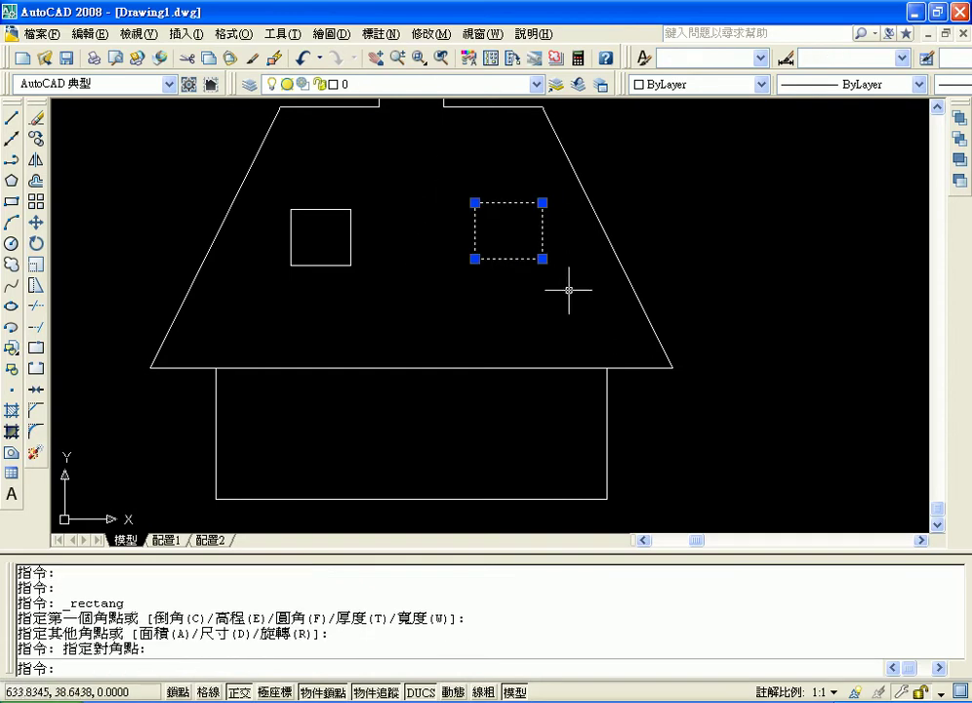
key("Delete")
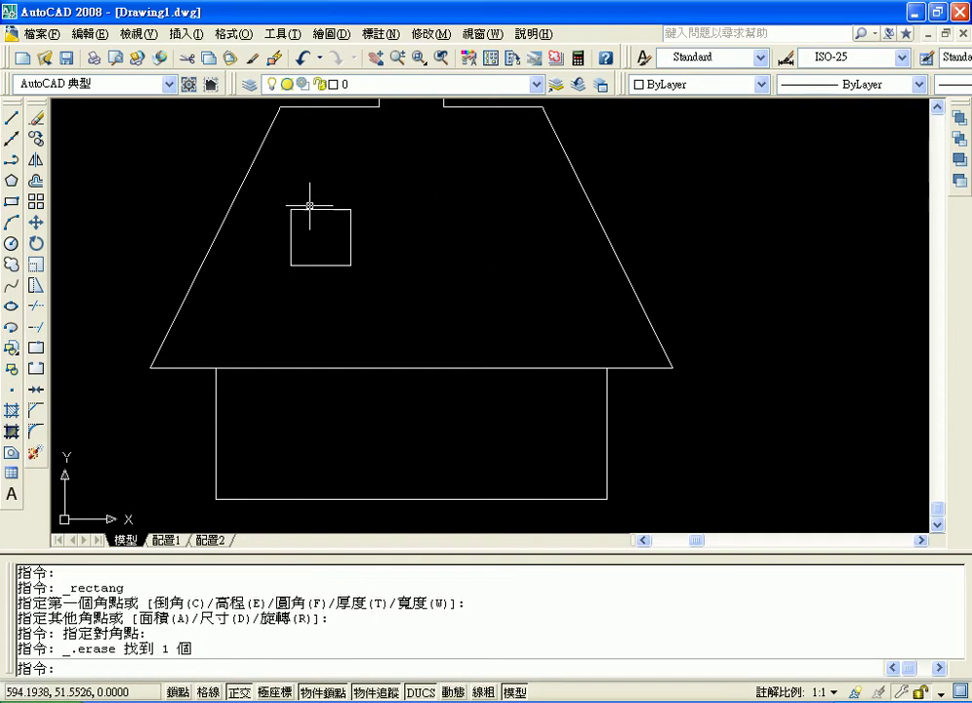
Copy the left square window and paste the duplicate on the roof's right side
left_click(271, 191)
left_click(417, 304)
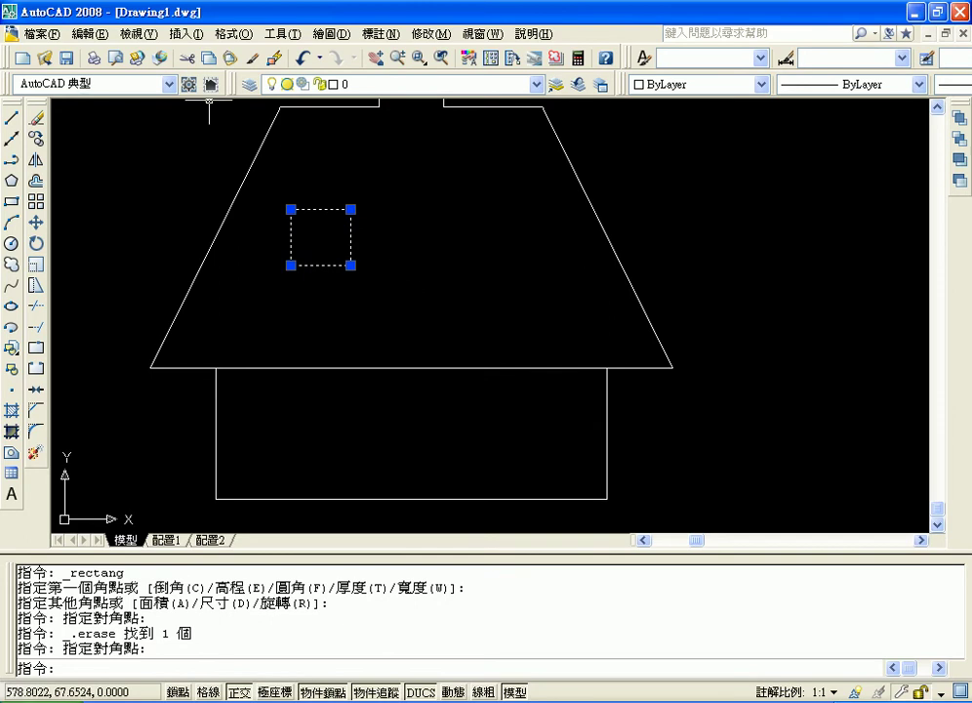
left_click(101, 37)
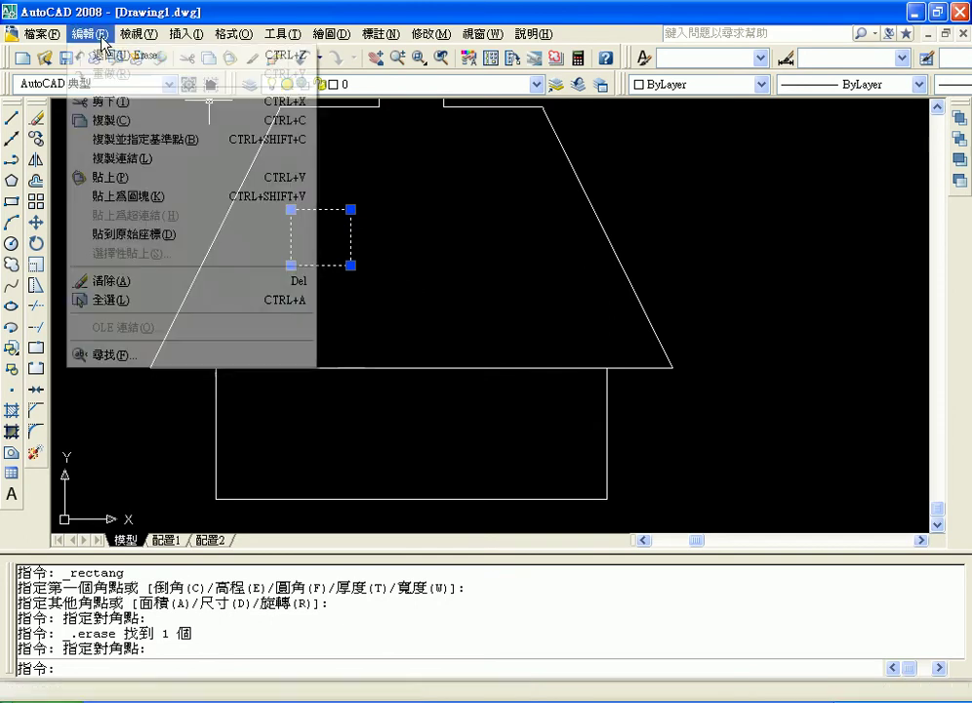
left_click(88, 119)
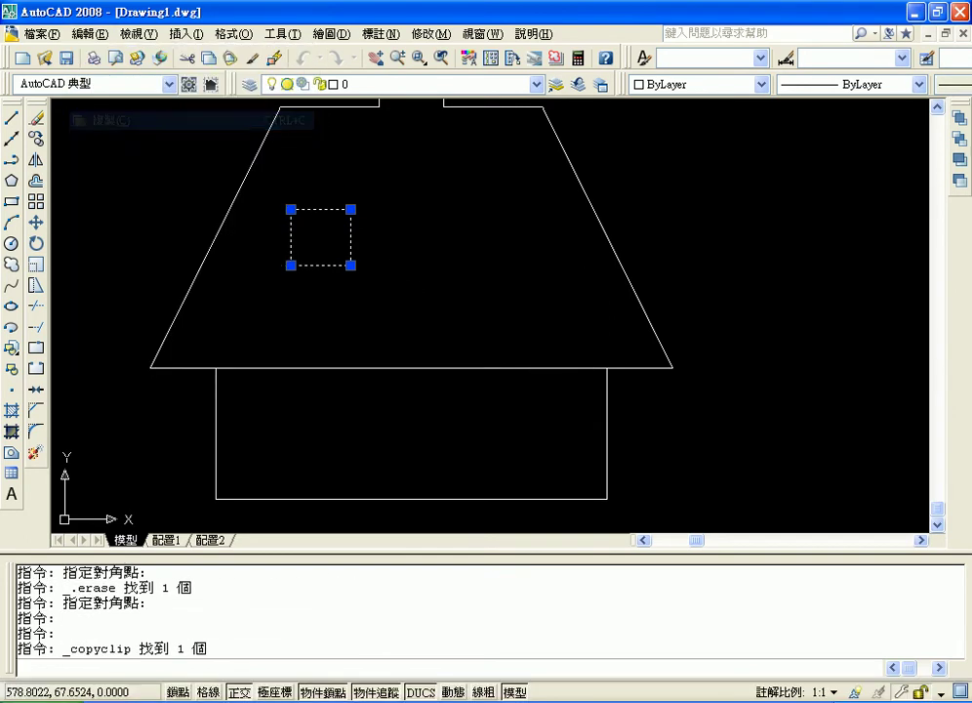
left_click(109, 39)
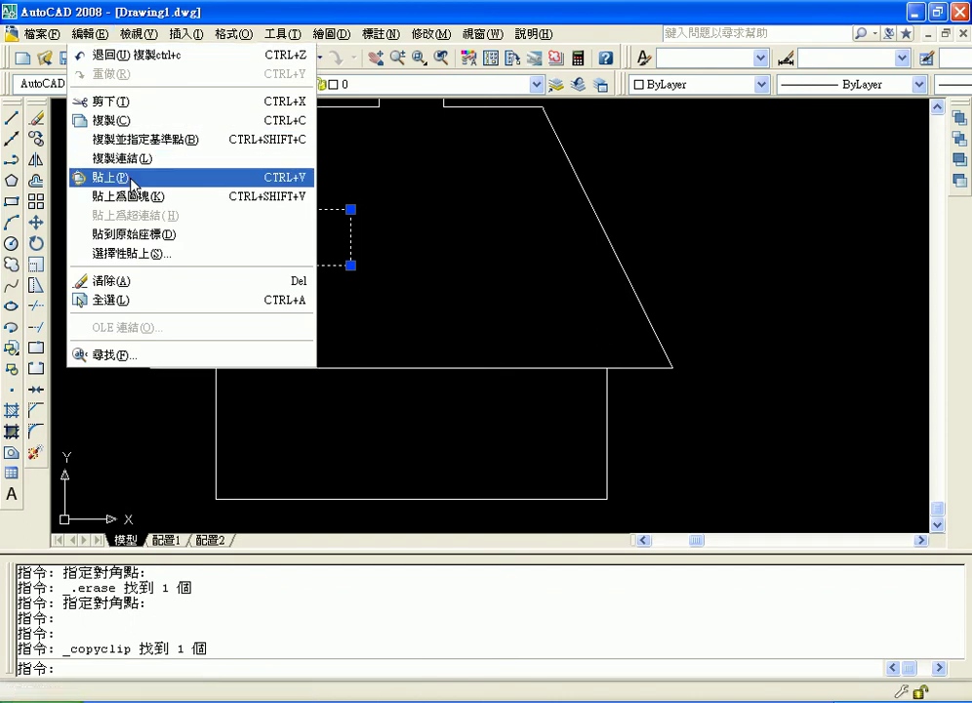
left_click(103, 180)
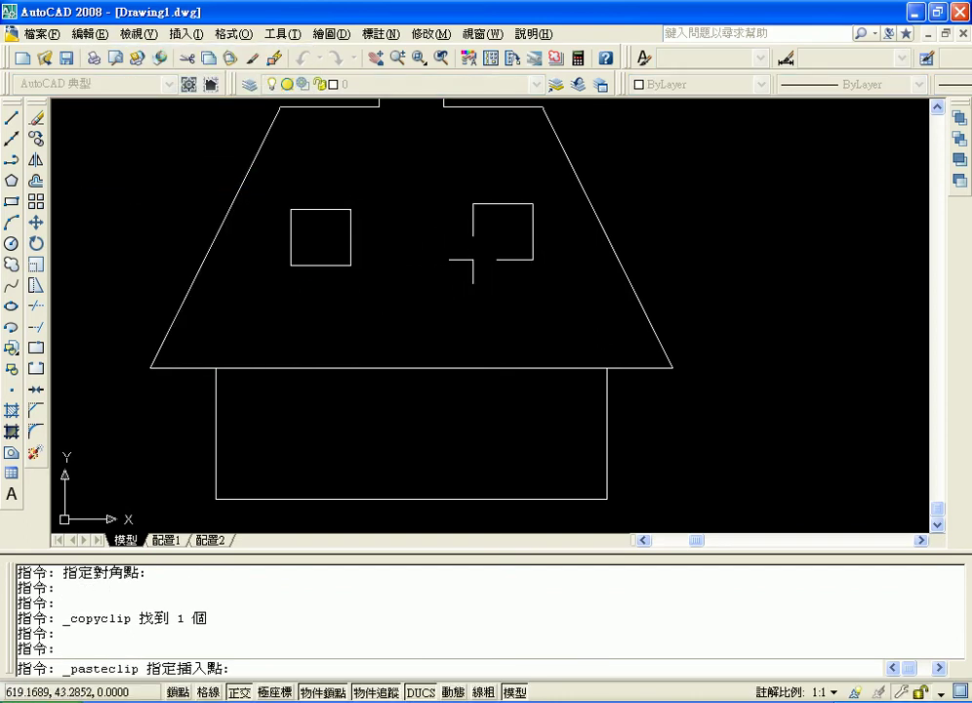
left_click(473, 260)
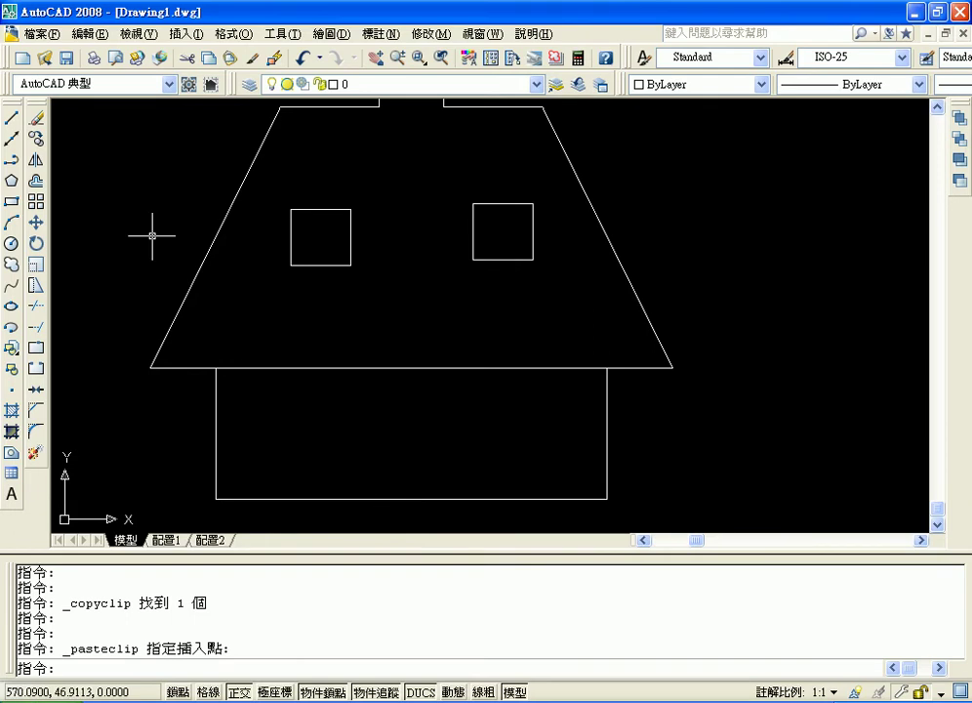
Draw the door rectangle standing on the bottom wall
left_click(11, 201)
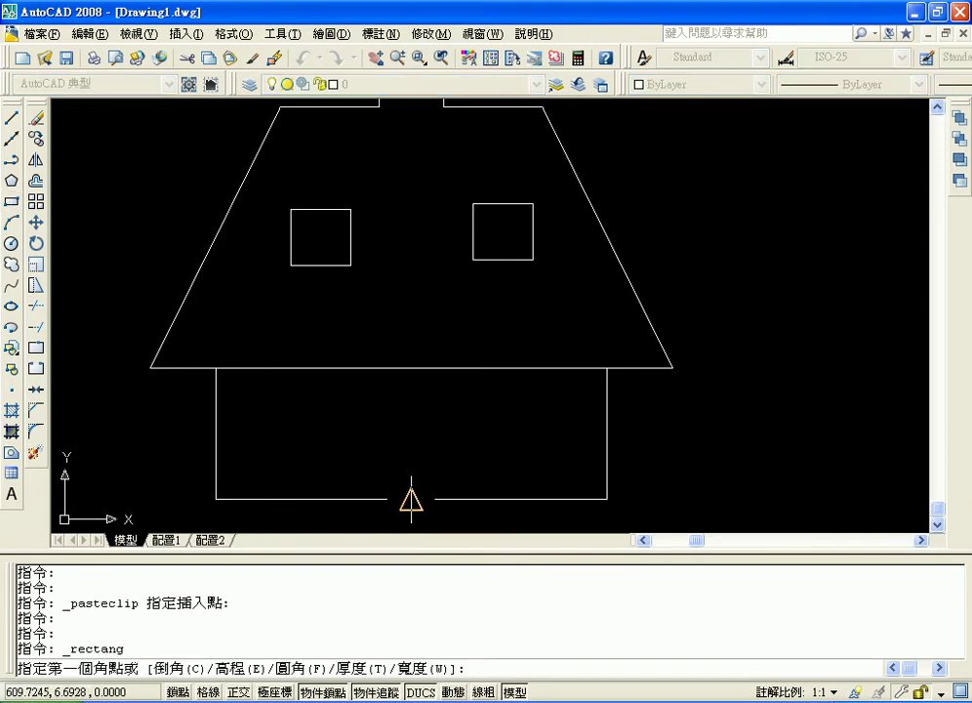
left_click(375, 499)
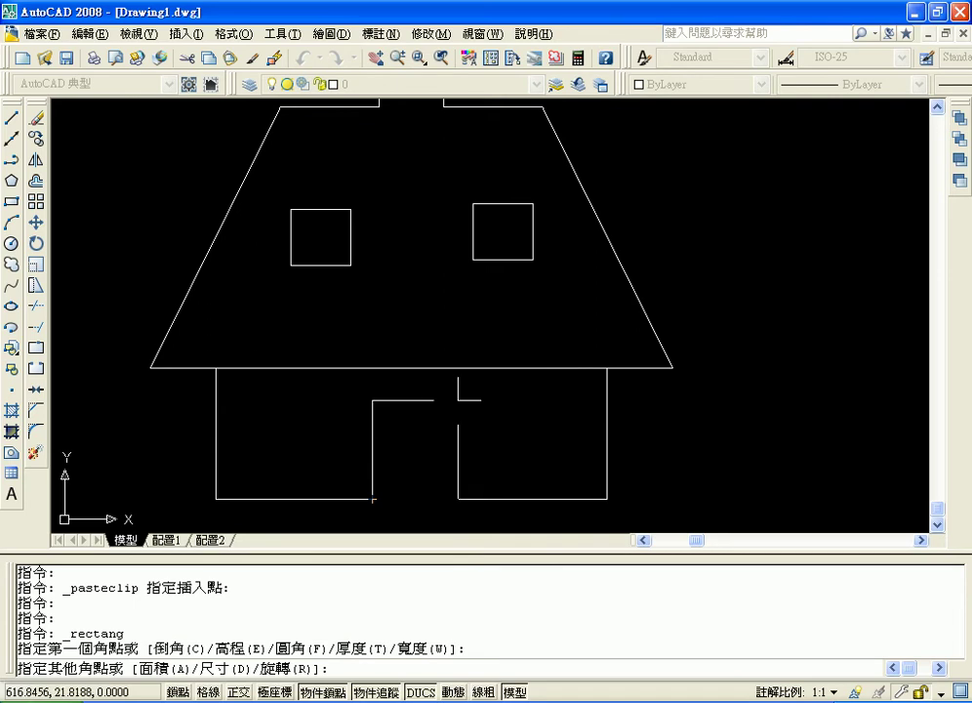
left_click(455, 401)
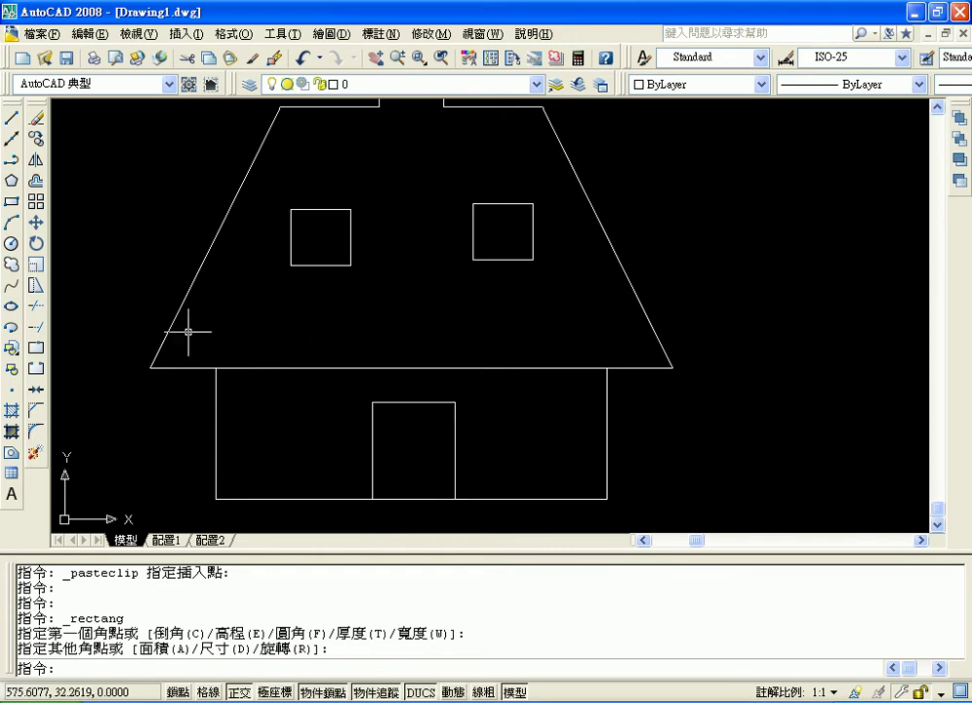
Start the door's center line at the top-edge midpoint, undoing the first segment and restarting there
left_click(12, 117)
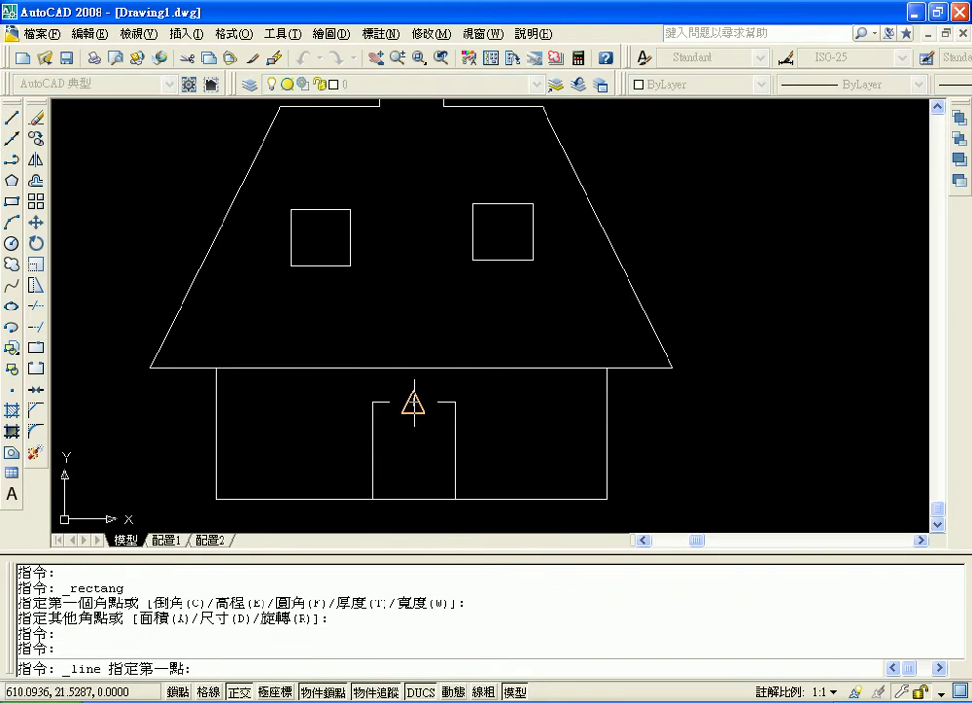
left_click(414, 402)
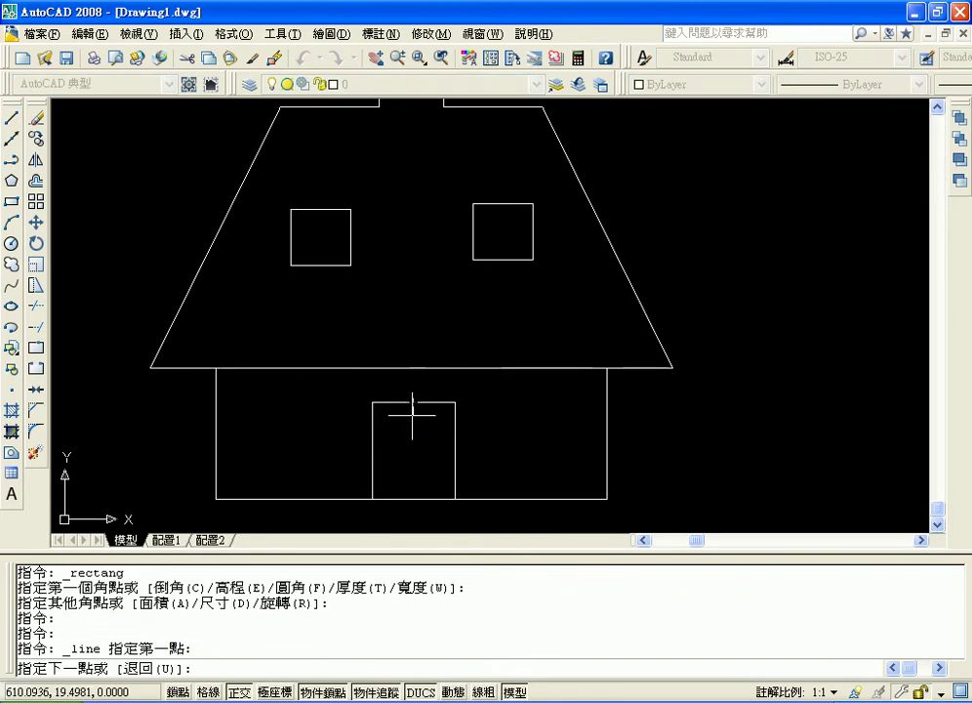
left_click(411, 500)
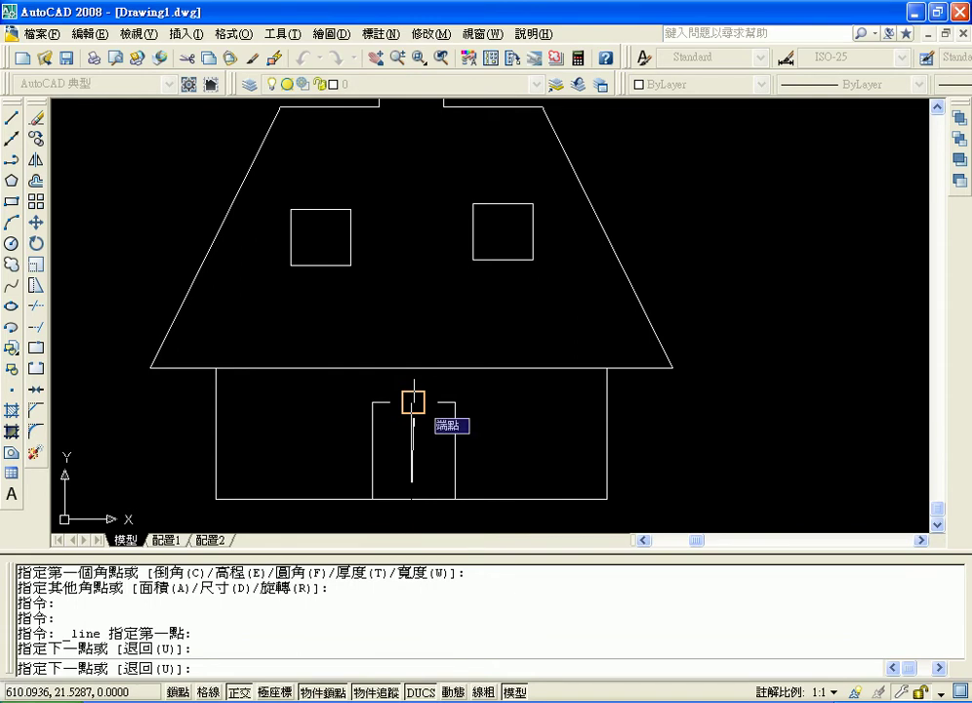
key("ctrl+z")
left_click(414, 403)
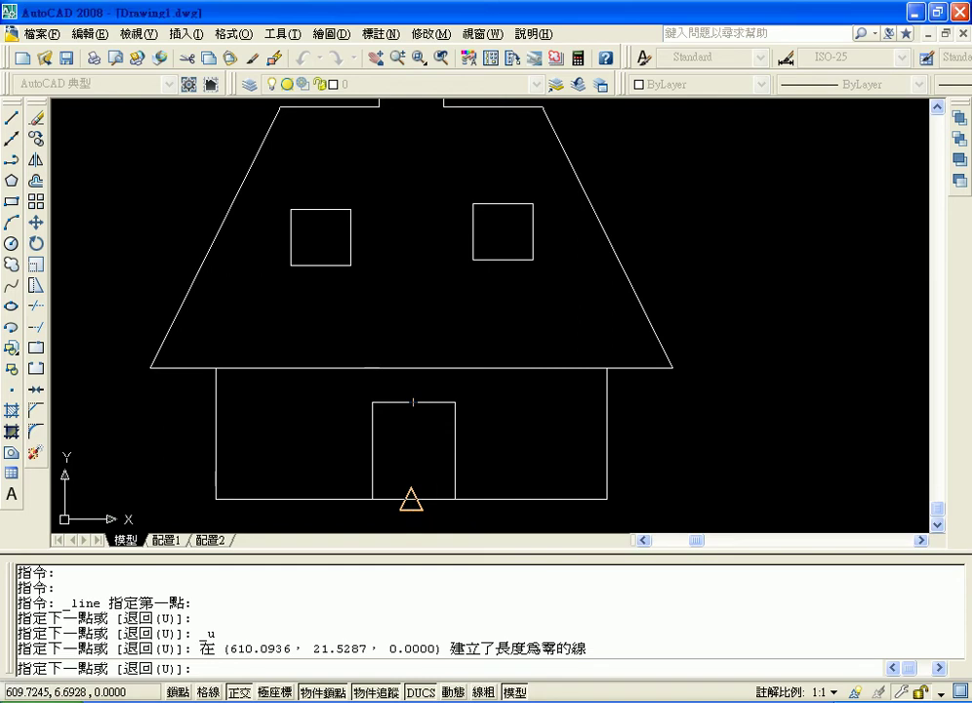
Zoom in on the door, end the line at the bottom edge, then undo the slanted segment
scroll(435, 456, "up", 4)
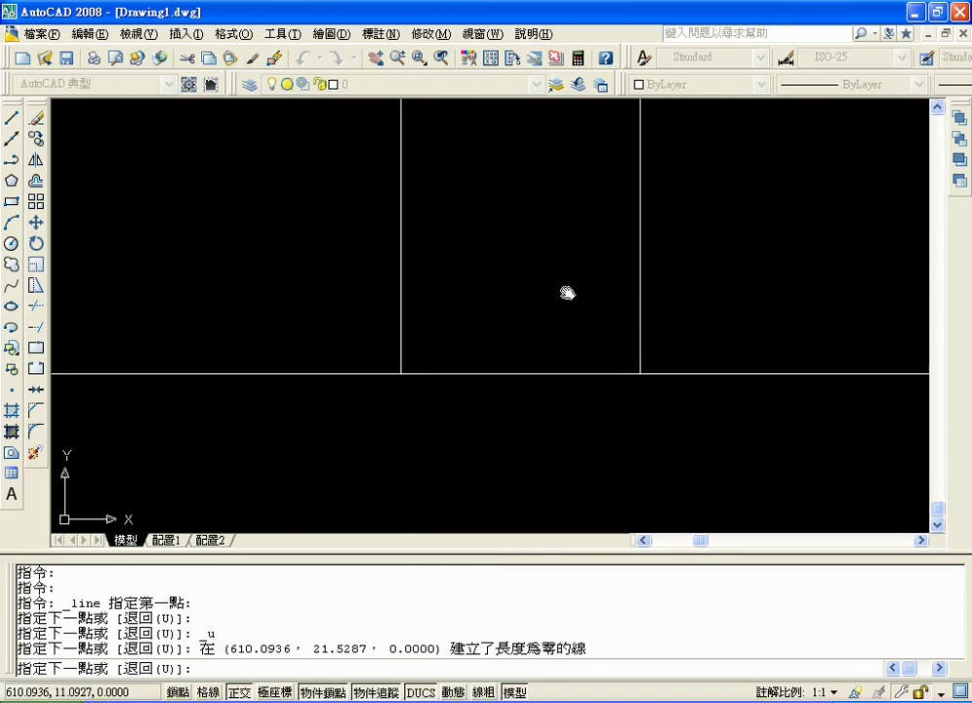
middle_click_drag(417, 456, 533, 320)
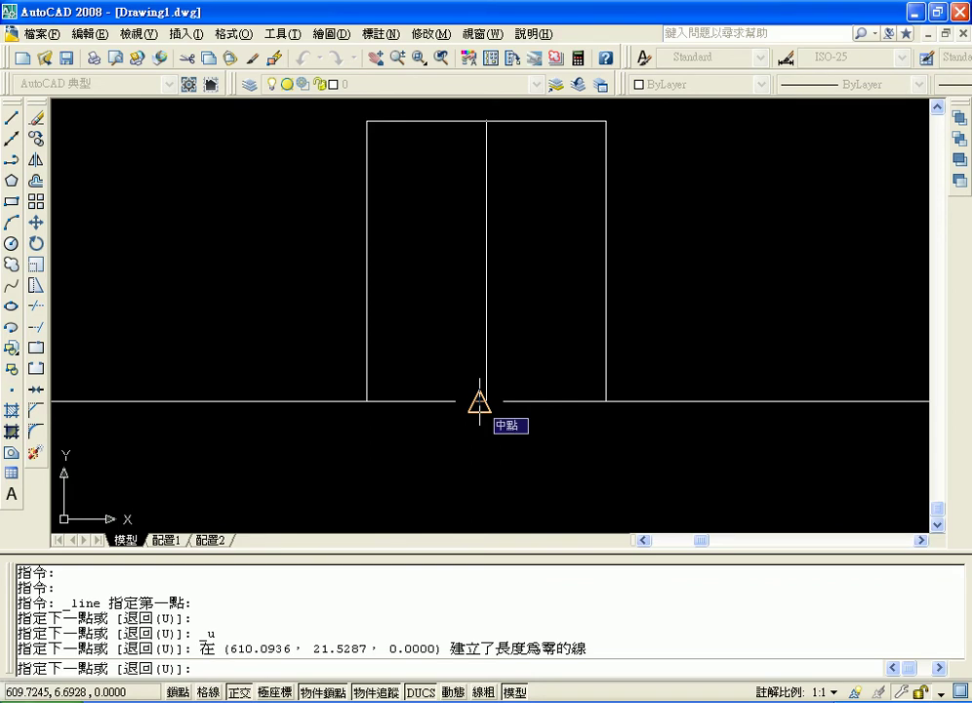
left_click(479, 400)
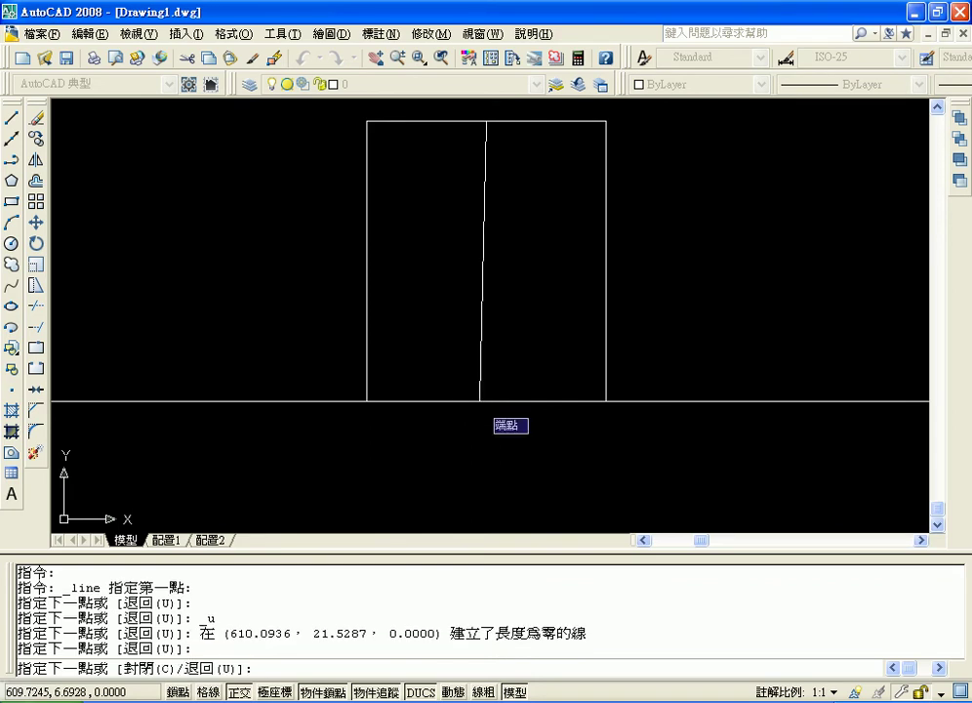
key("ctrl+z")
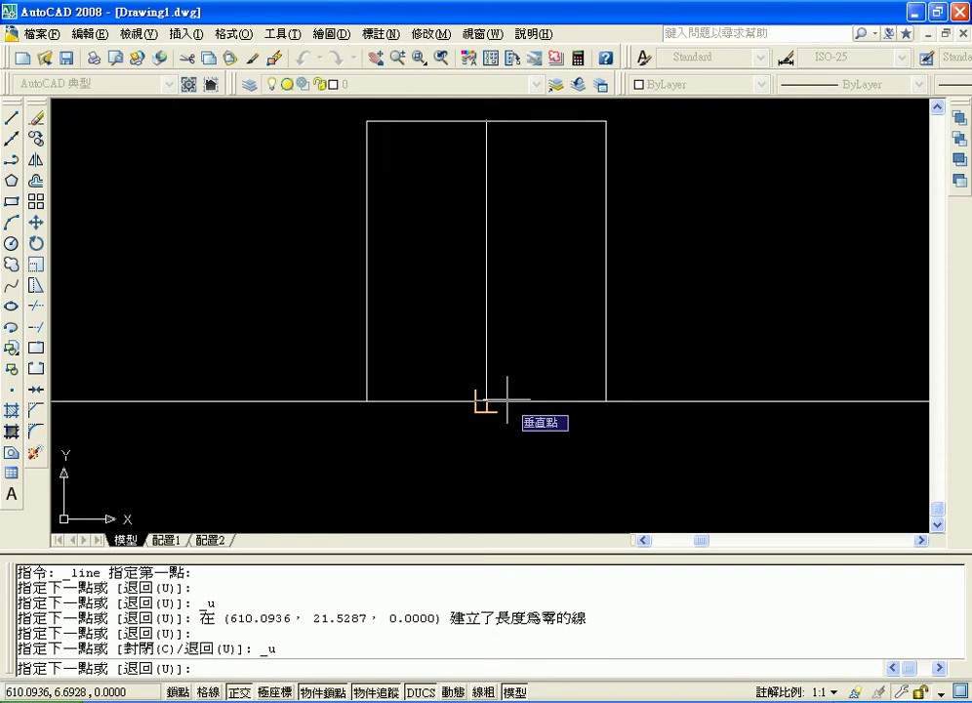
right_click(507, 401, "shift")
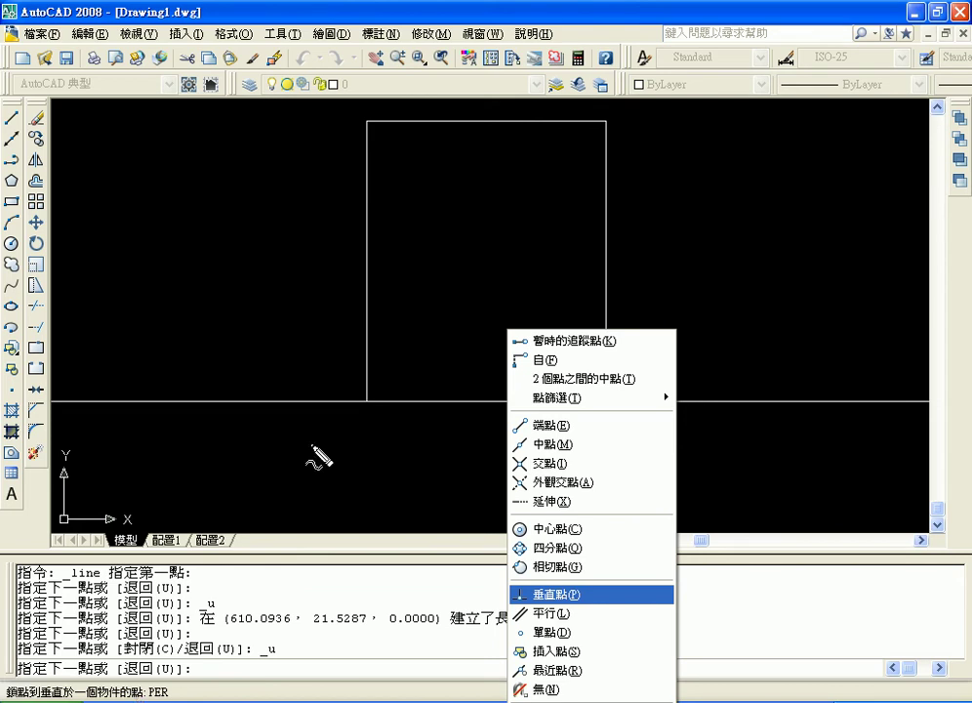
left_click_drag(485, 125, 485, 399)
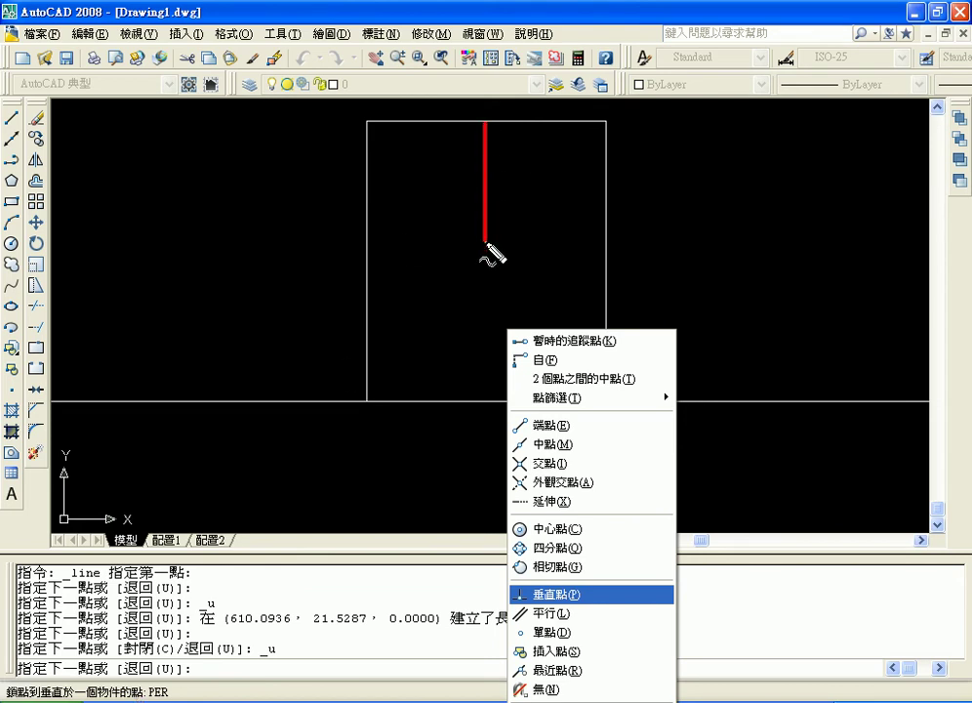
left_click_drag(529, 615, 649, 600)
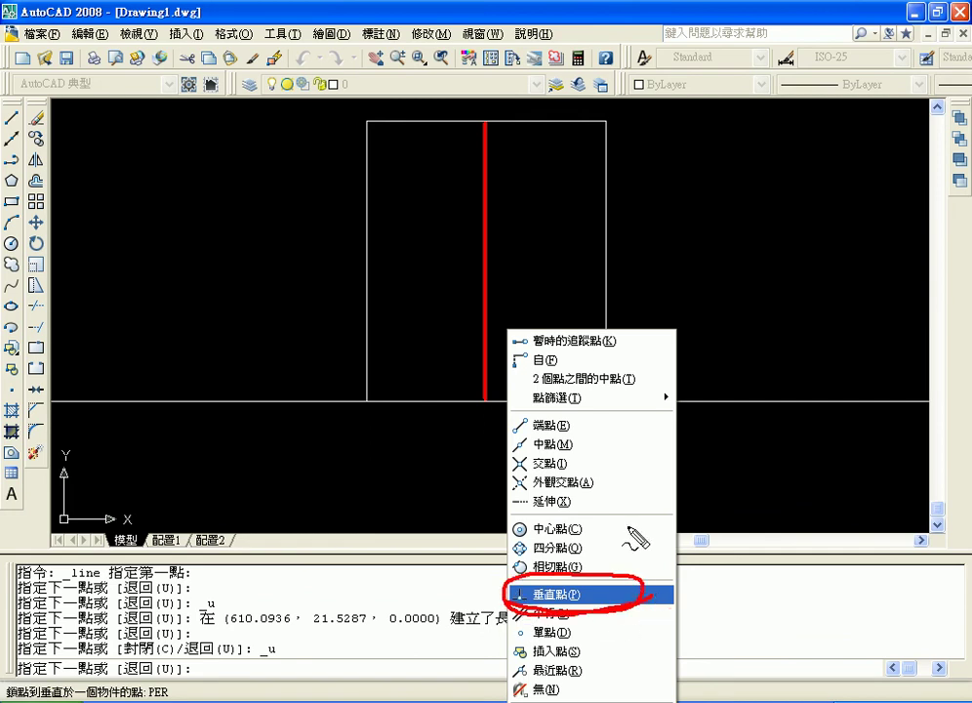
left_click_drag(582, 433, 593, 451)
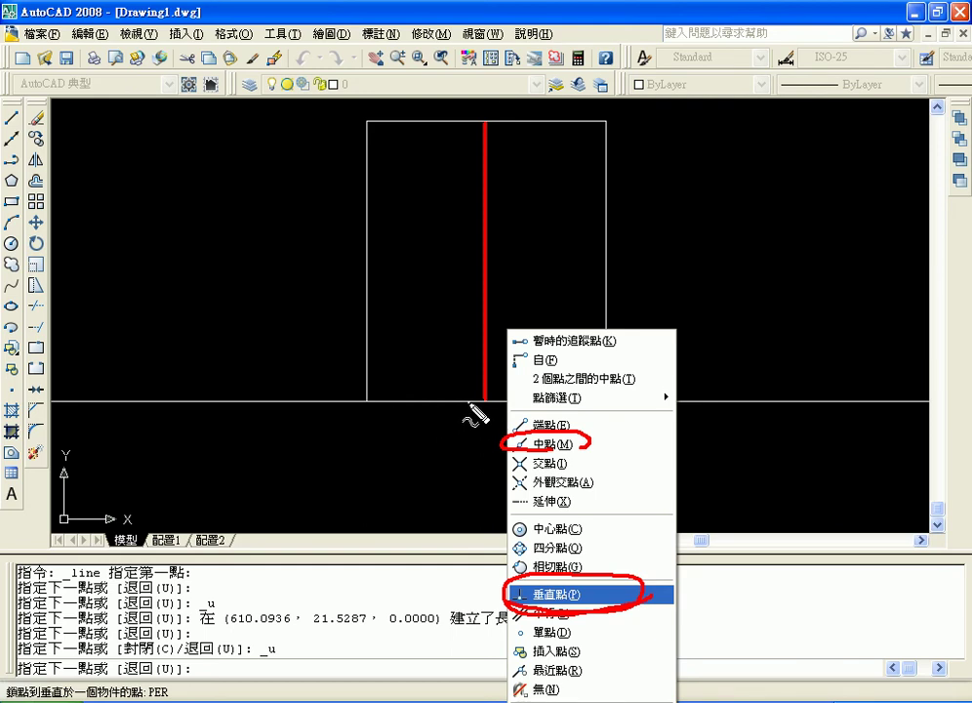
left_click_drag(467, 395, 463, 413)
left_click_drag(488, 125, 465, 411)
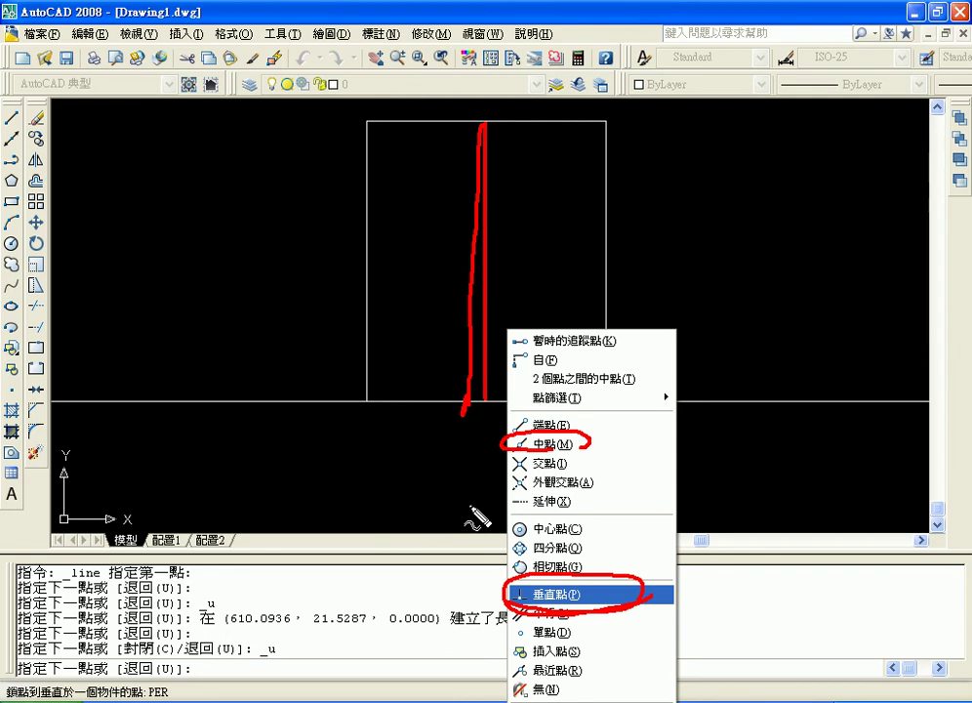
key("Escape")
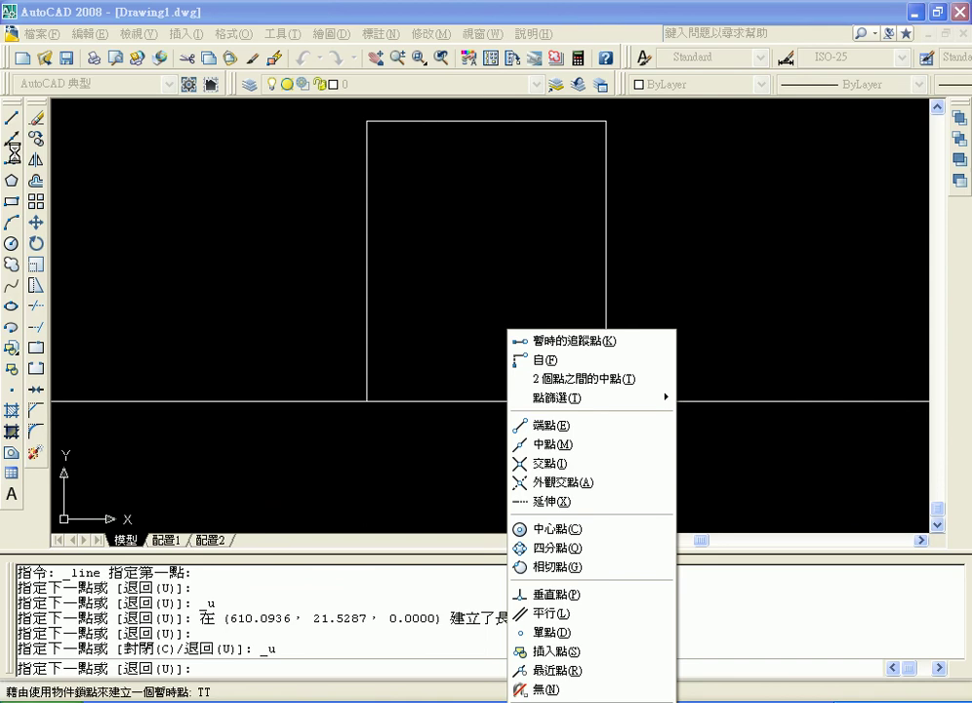
Cancel the unfinished line and restart it at the door's top-edge midpoint
key("Escape")
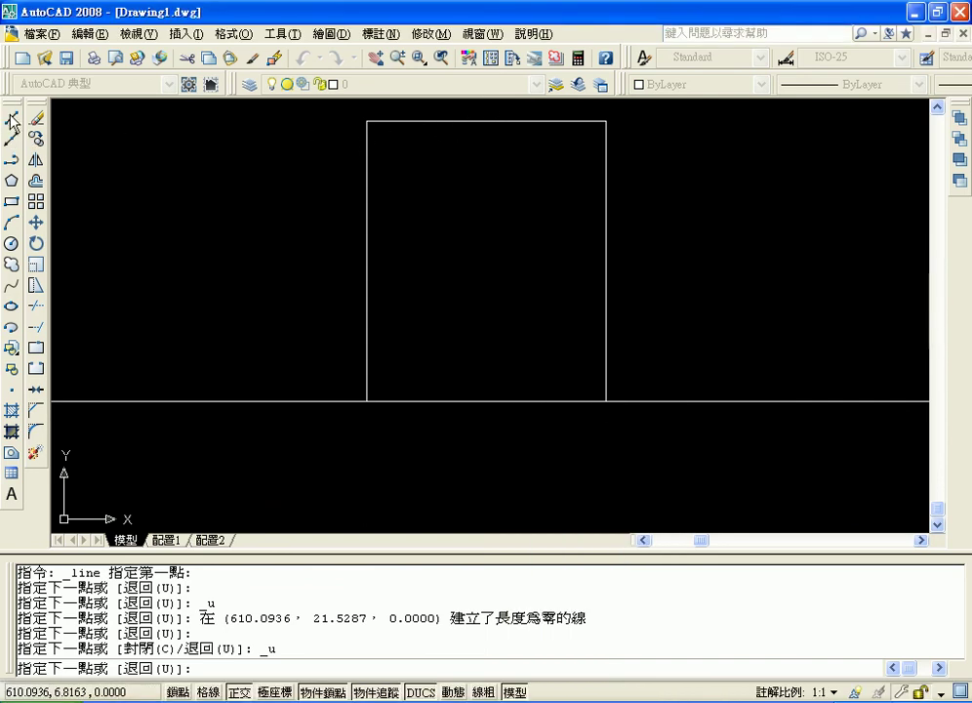
left_click(12, 116)
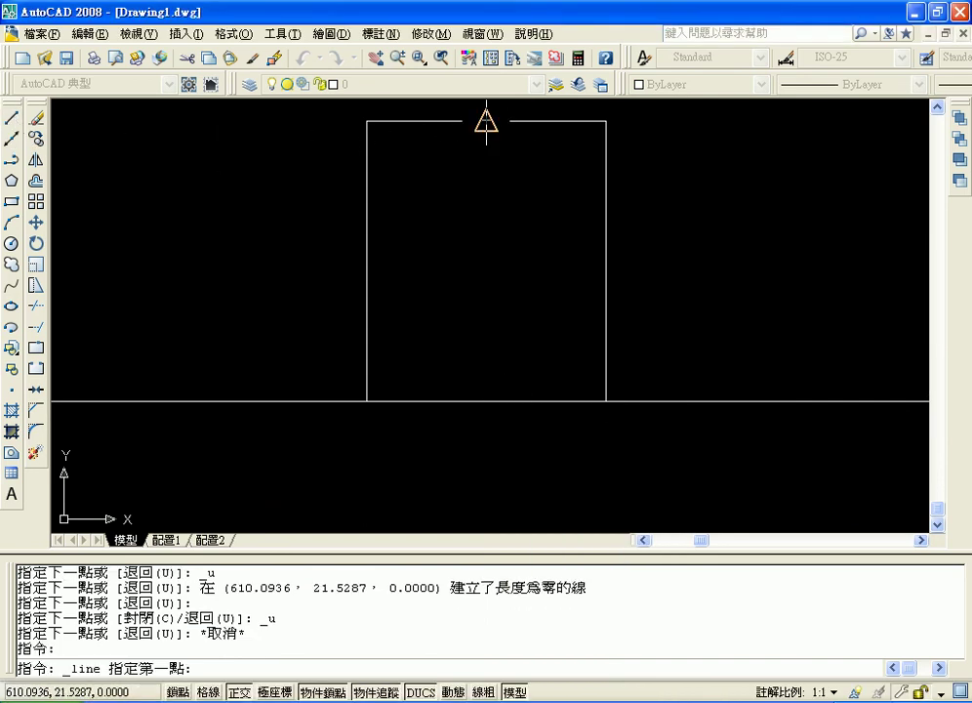
mouse_move(487, 121)
middle_mouse_down()
mouse_move(495, 198)
mouse_move(486, 213)
middle_mouse_up()
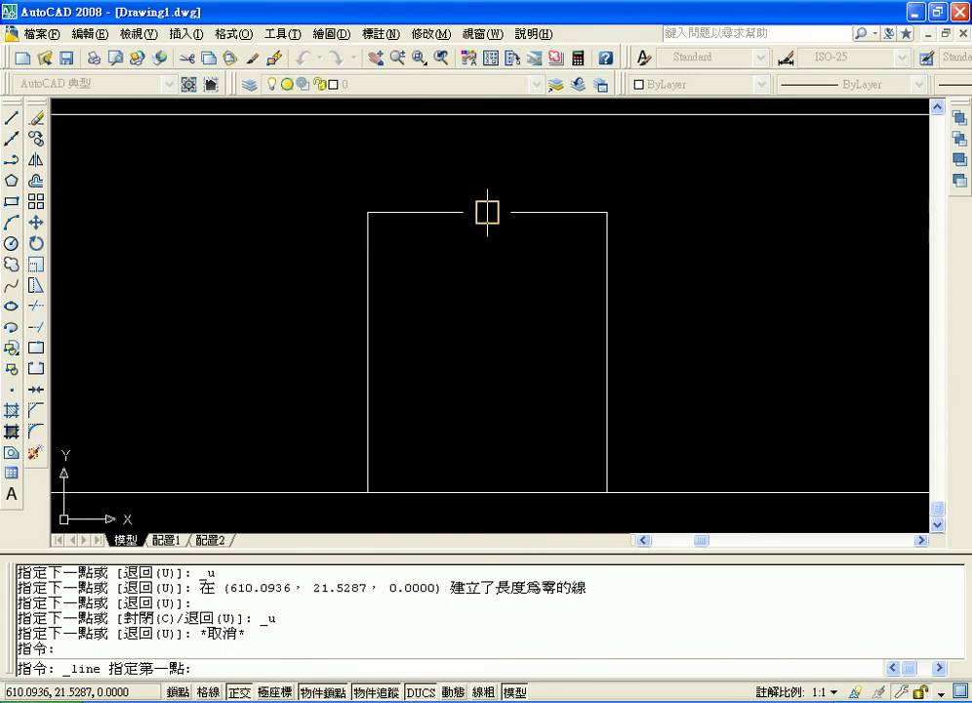
left_click(488, 212)
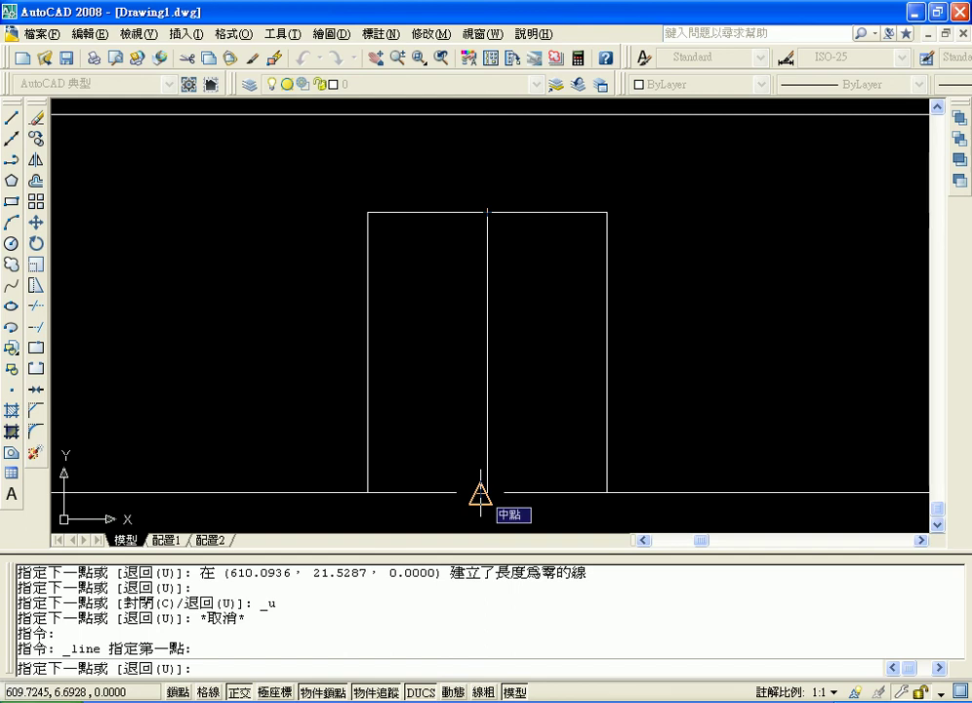
Toggle Ortho with F8 and end the line perpendicular on the door's bottom edge
key("F8")
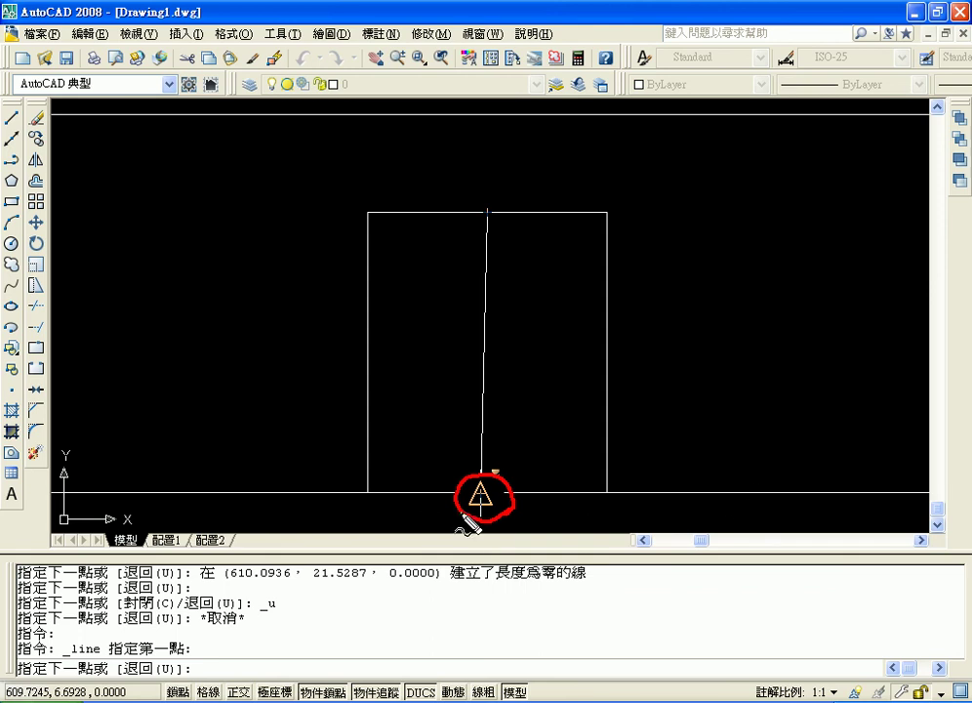
key("Escape")
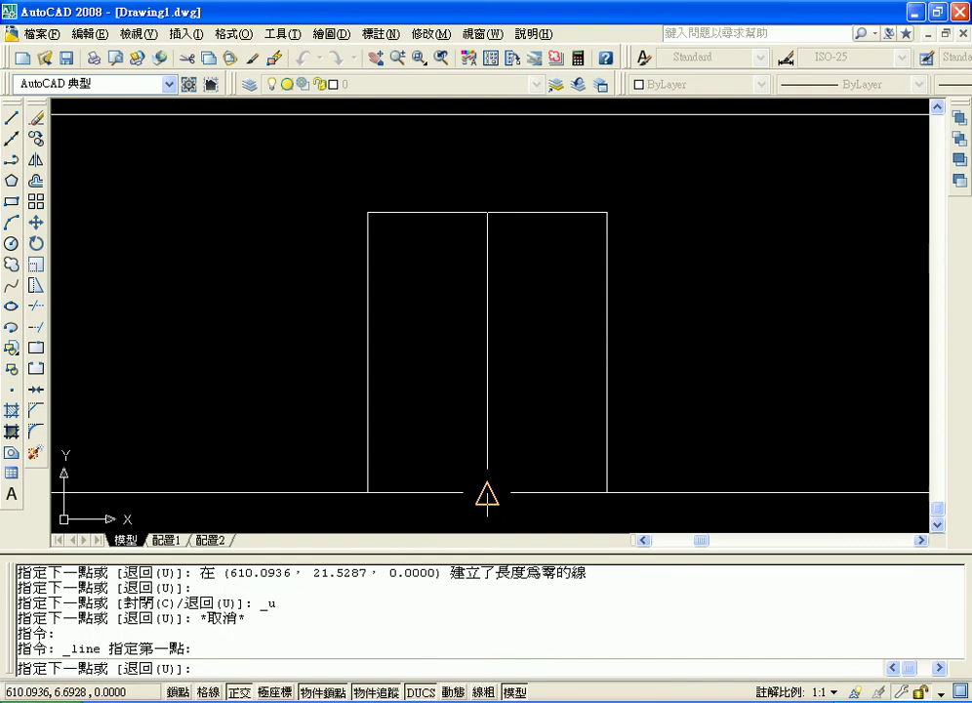
right_click(487, 496, "shift")
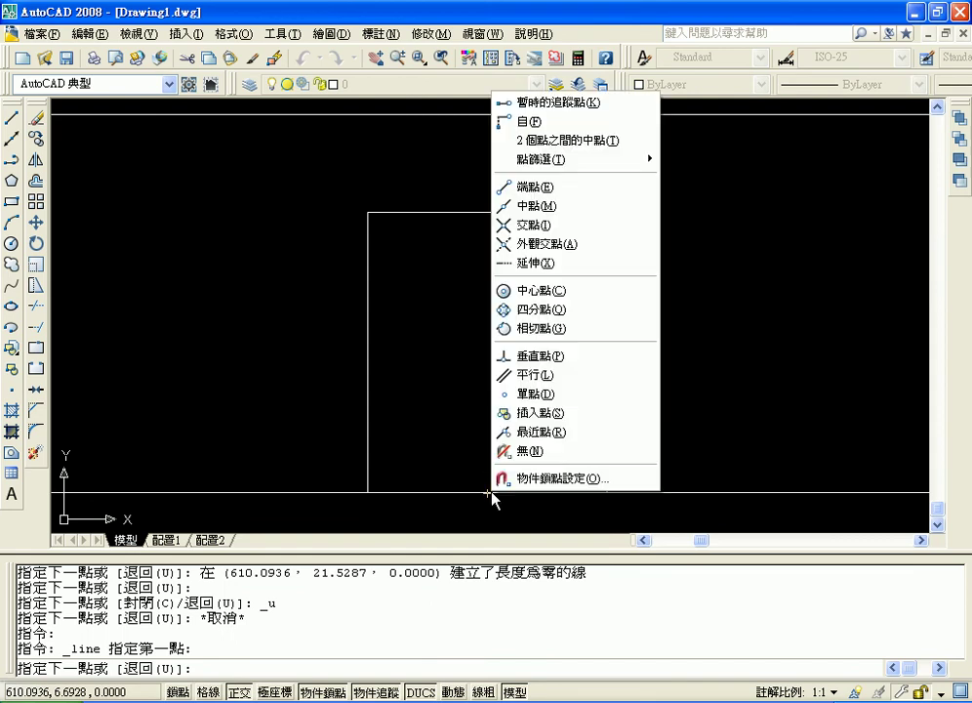
left_click(567, 357)
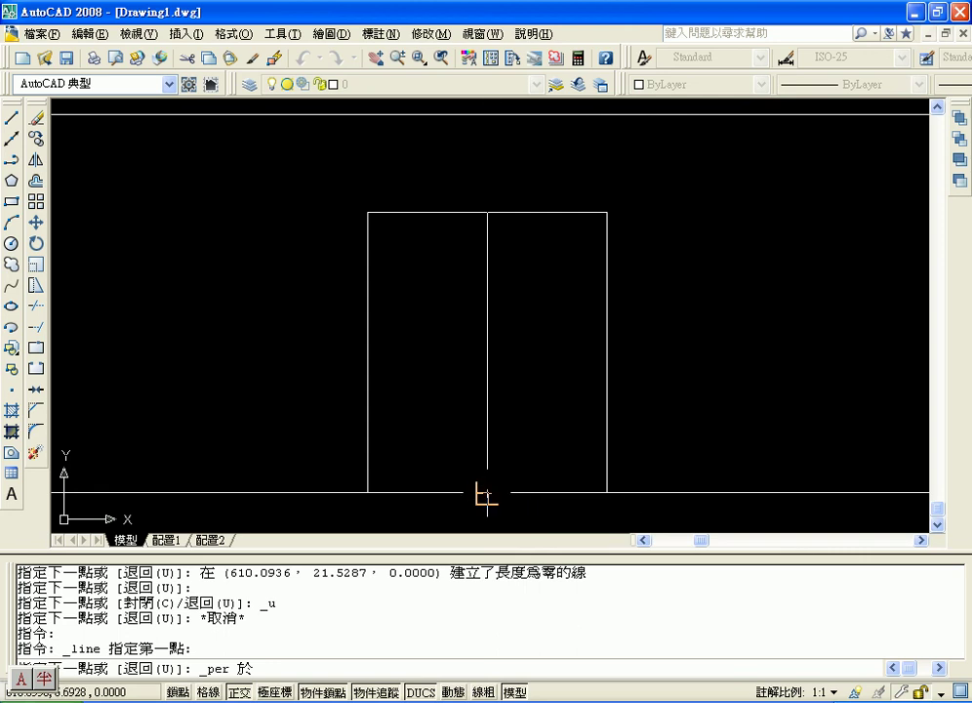
left_click(487, 496)
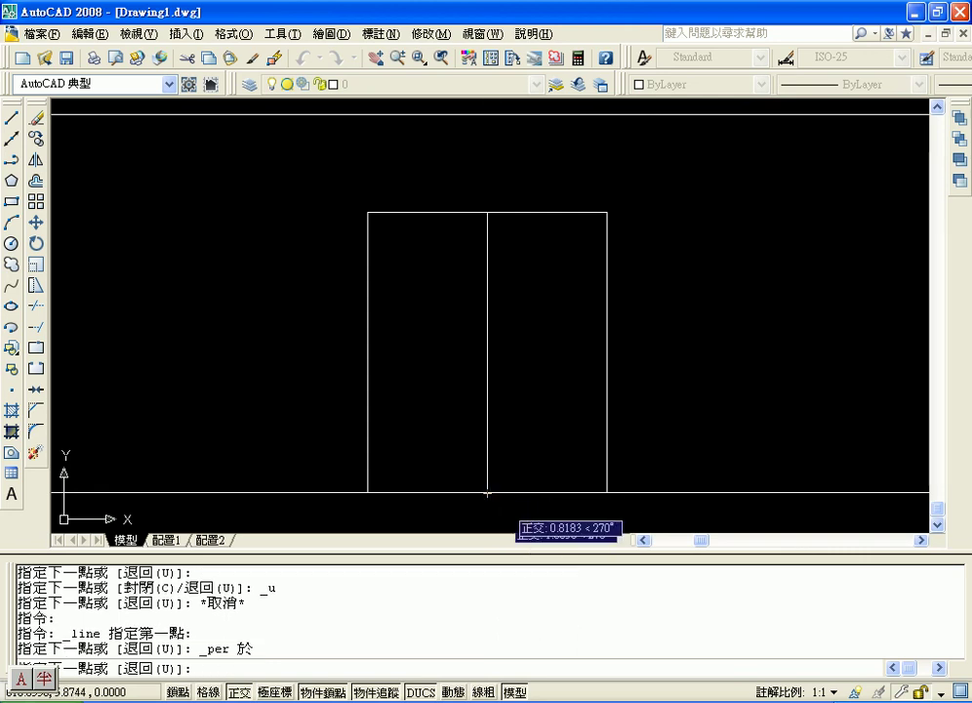
key("Return")
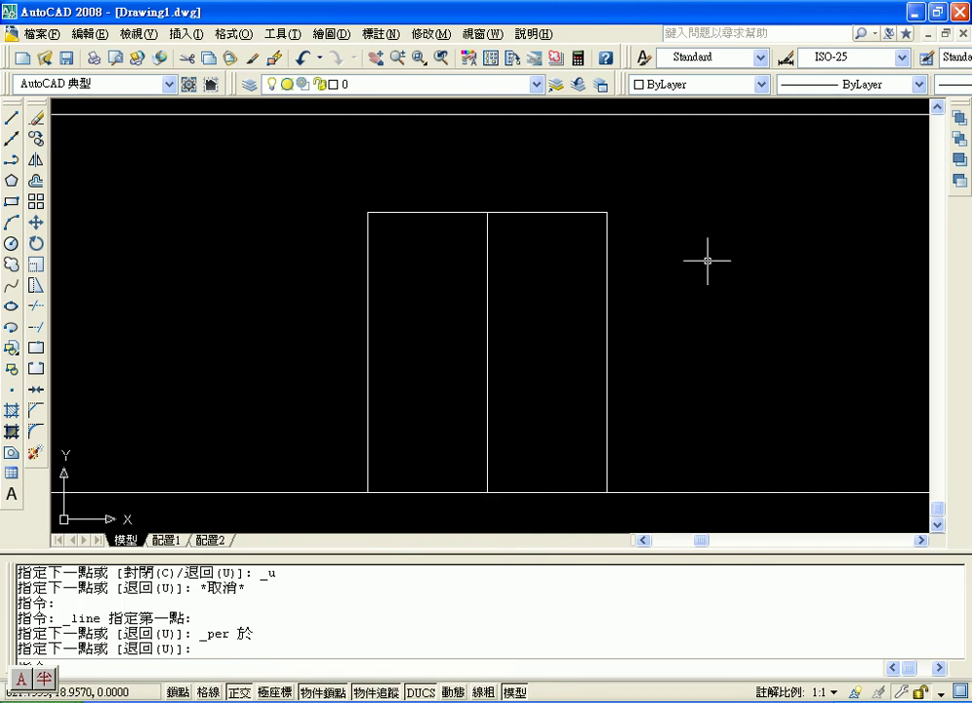
Zoom and pan until the complete house with chimney, windows and split door is centred
scroll(692, 245, "up", 3)
scroll(665, 238, "down", 3)
scroll(633, 239, "down", 3)
scroll(632, 240, "up", 1)
middle_click_drag(600, 273, 398, 317)
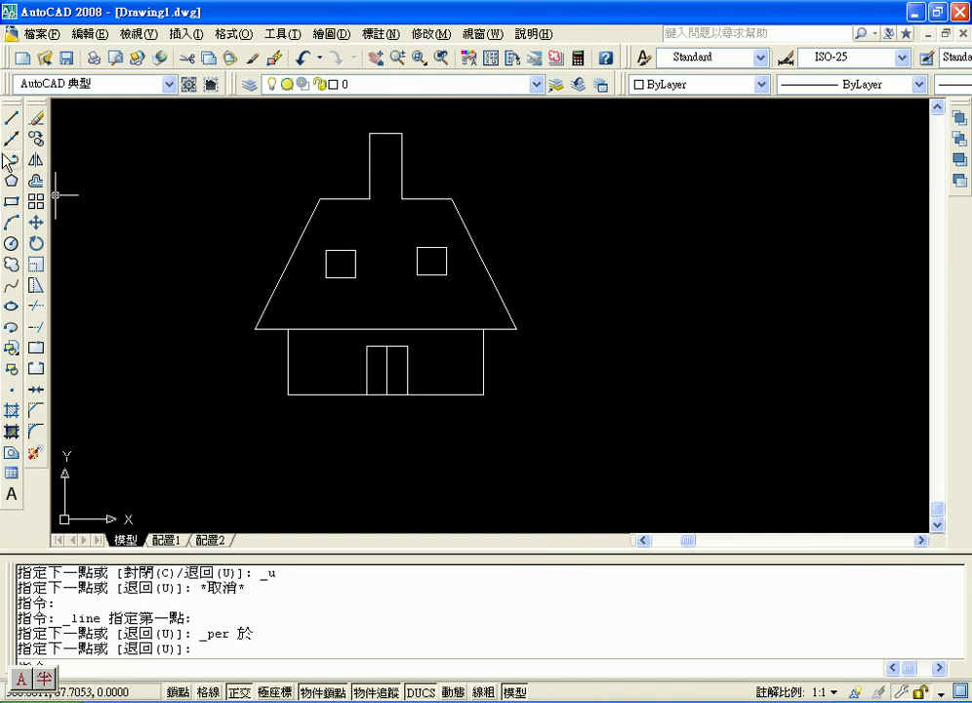
left_click(591, 380)
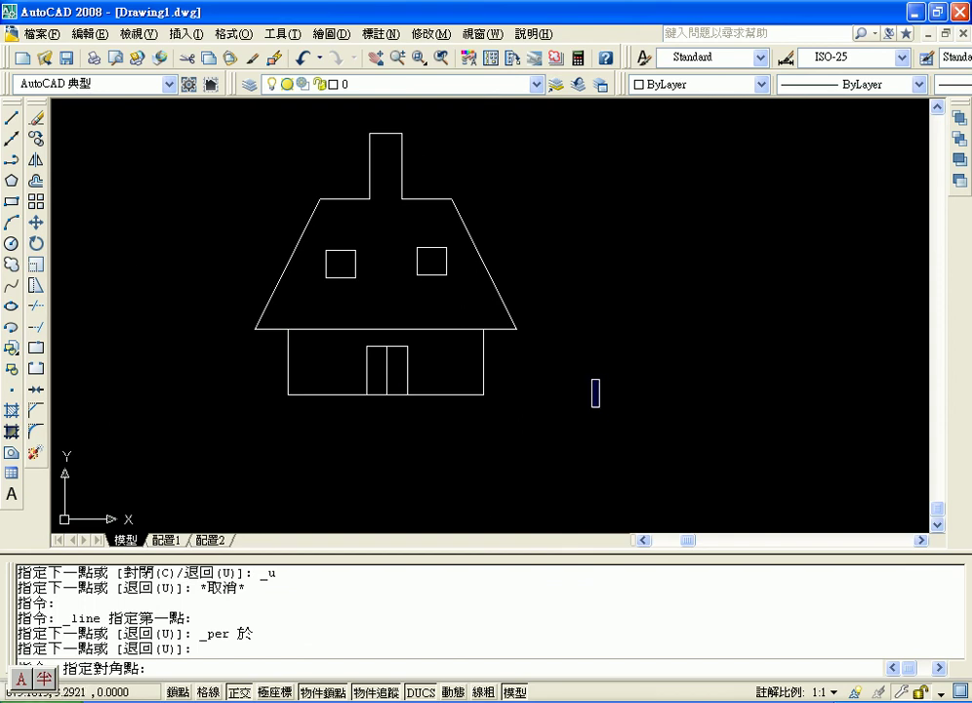
left_click(591, 405)
middle_click_drag(566, 256, 664, 271)
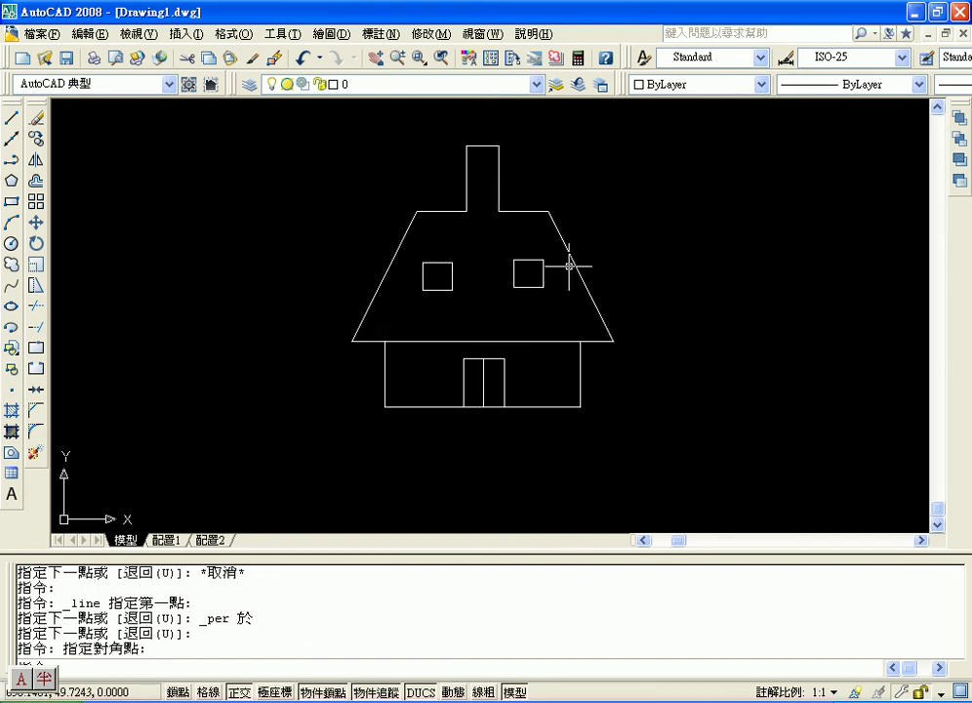